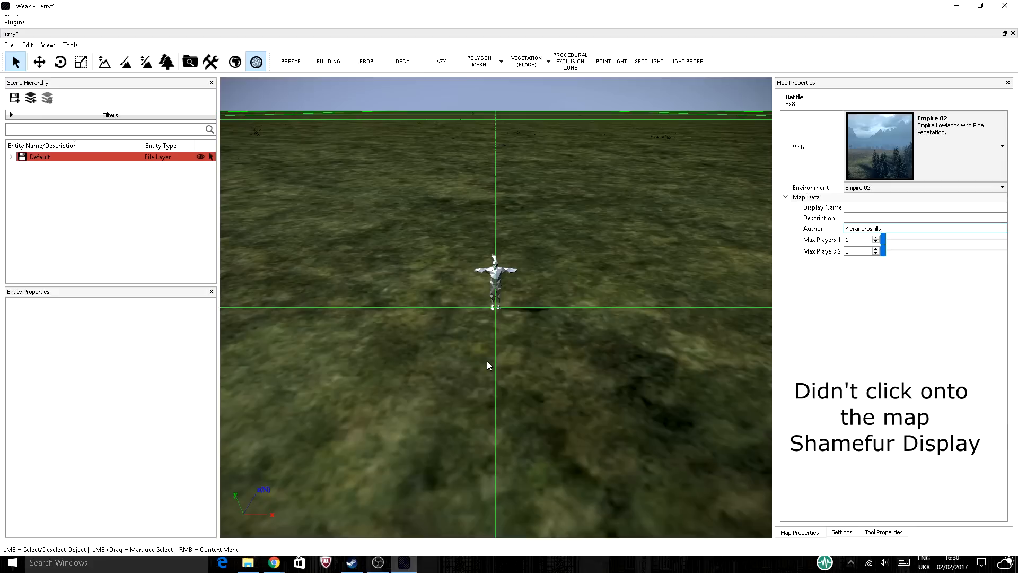
# Inspect the terrain around the soldier reference figure from nearer, farther and to either side
pyautogui.write('wwwwsssss')
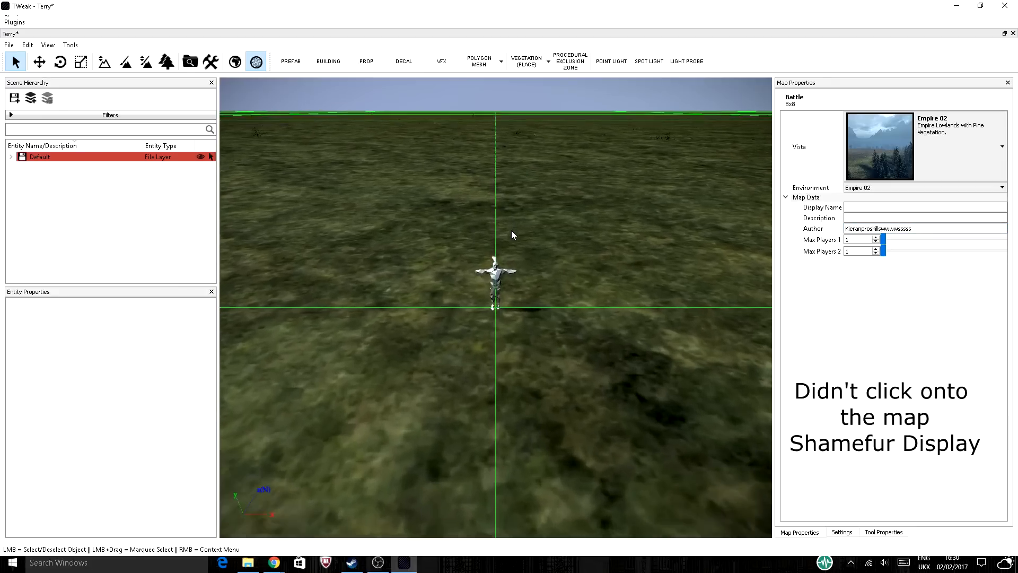
pyautogui.scroll(3, 511, 230)
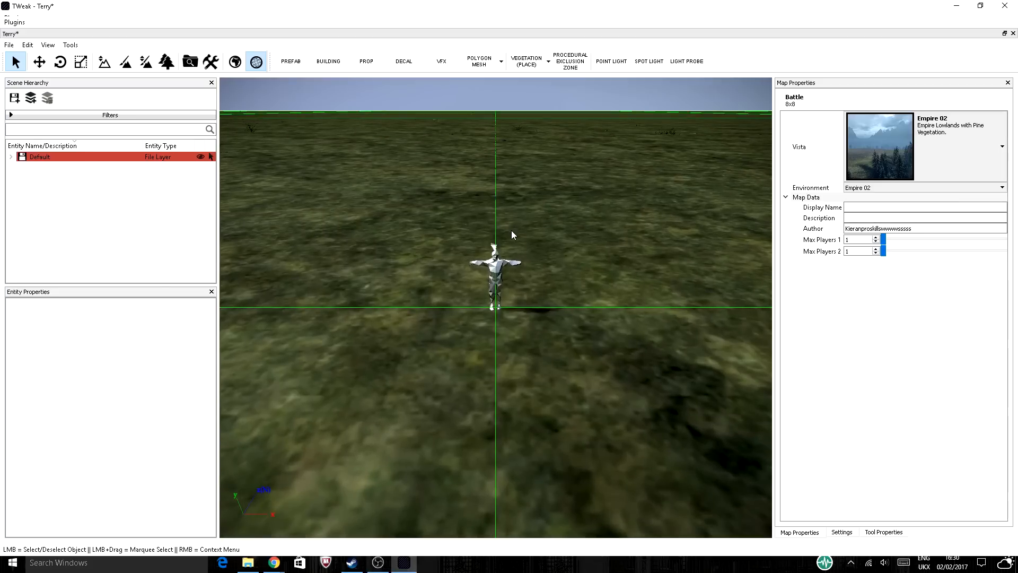
pyautogui.scroll(2, 511, 230)
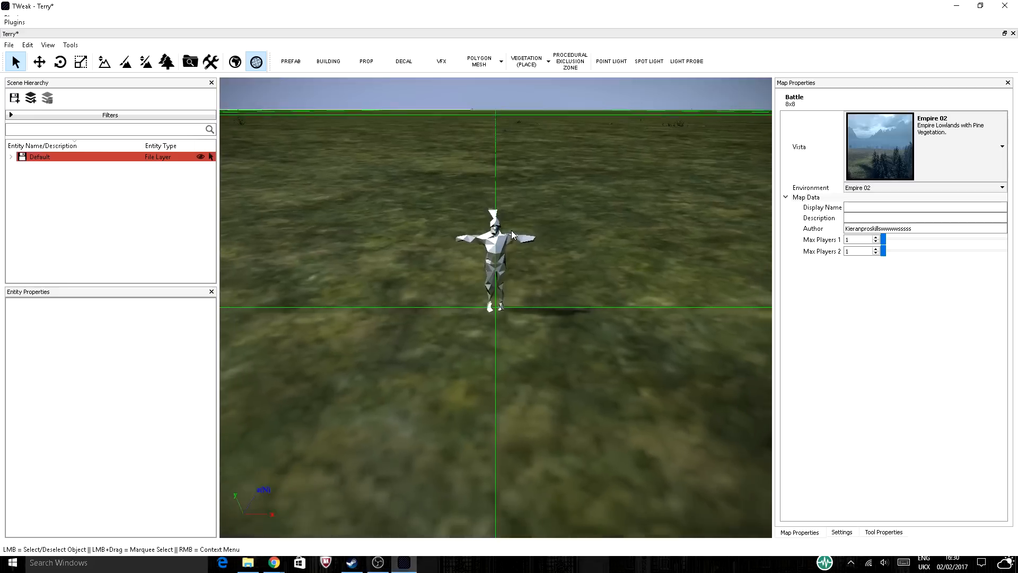
pyautogui.scroll(-3, 512, 233)
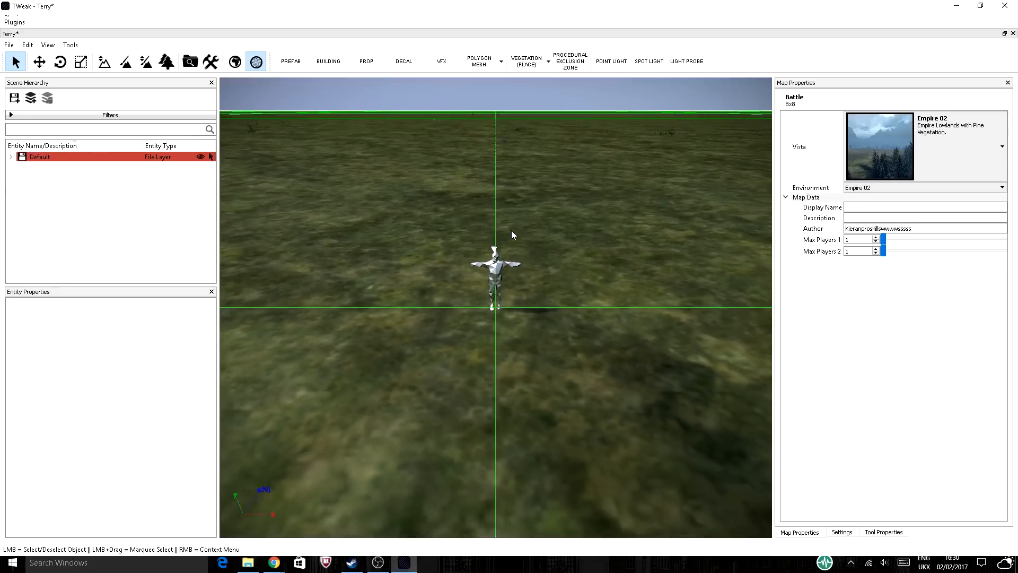
pyautogui.press('s')
pyautogui.press('s')
pyautogui.press('s')
pyautogui.press('a')
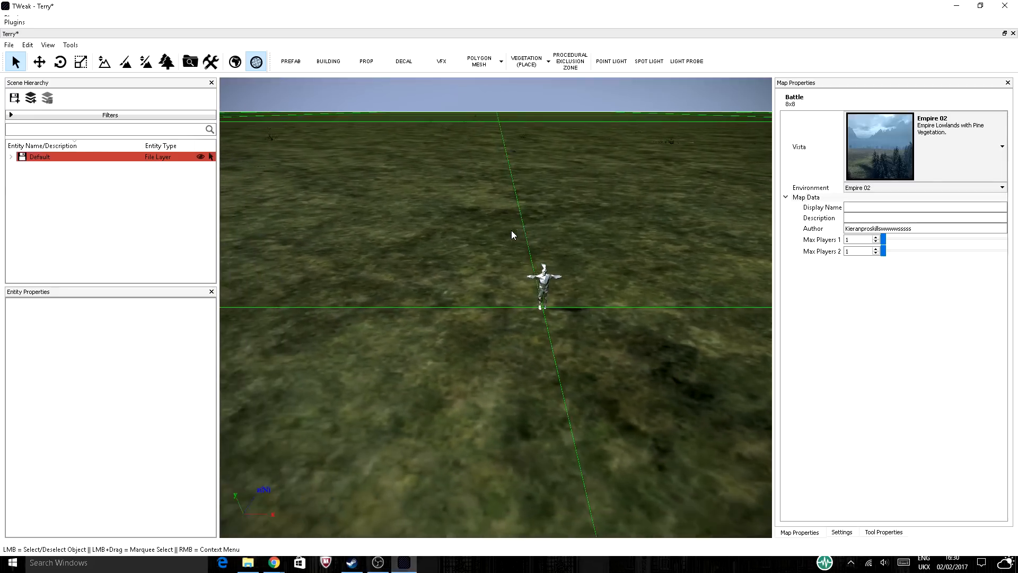
pyautogui.press('d')
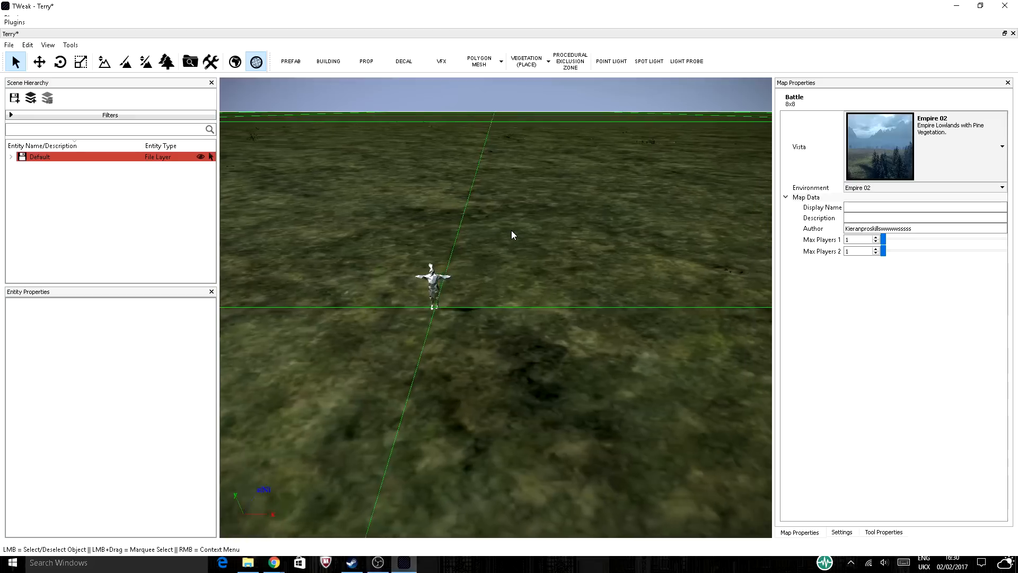
pyautogui.press('d')
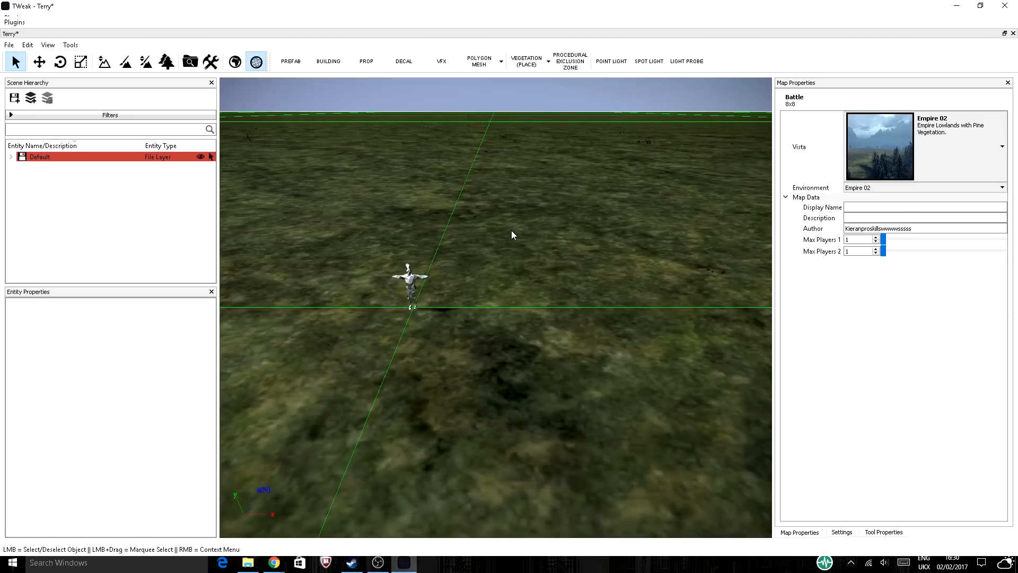
pyautogui.press('w')
pyautogui.press('w')
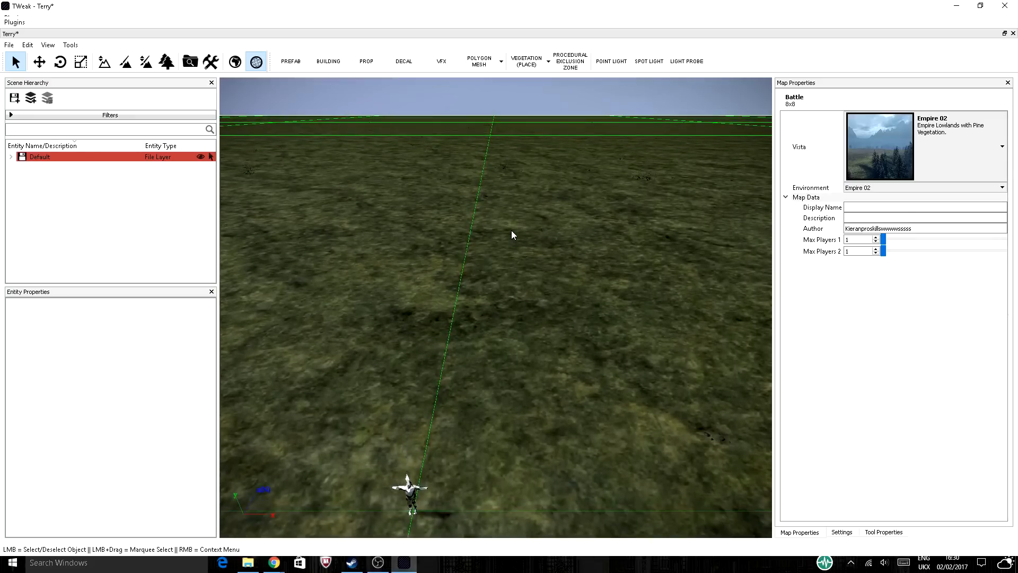
# Frame the whole map and inspect its tile grid from overview distance and close to the ground
pyautogui.press('f')
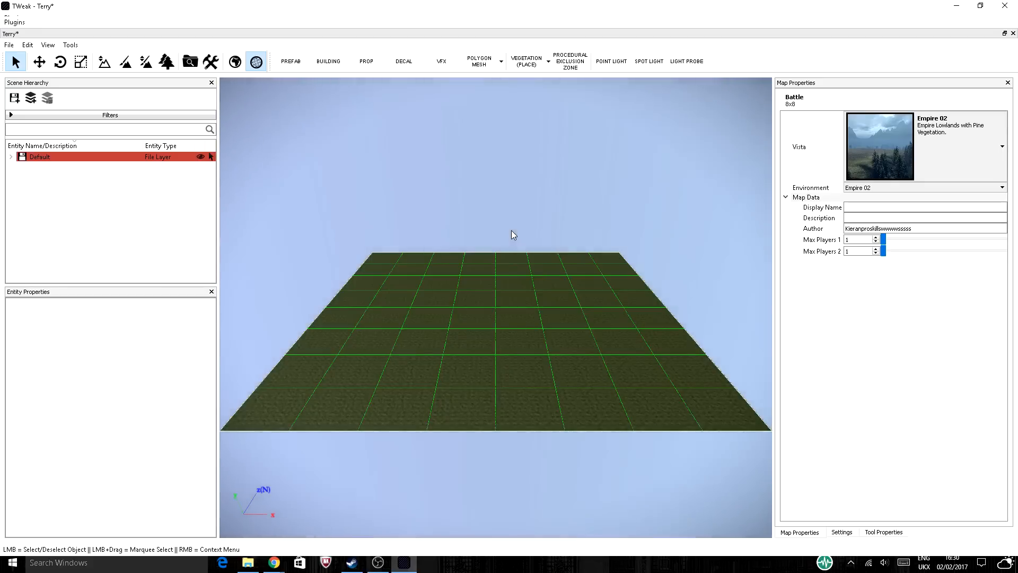
pyautogui.press('w')
pyautogui.press('w')
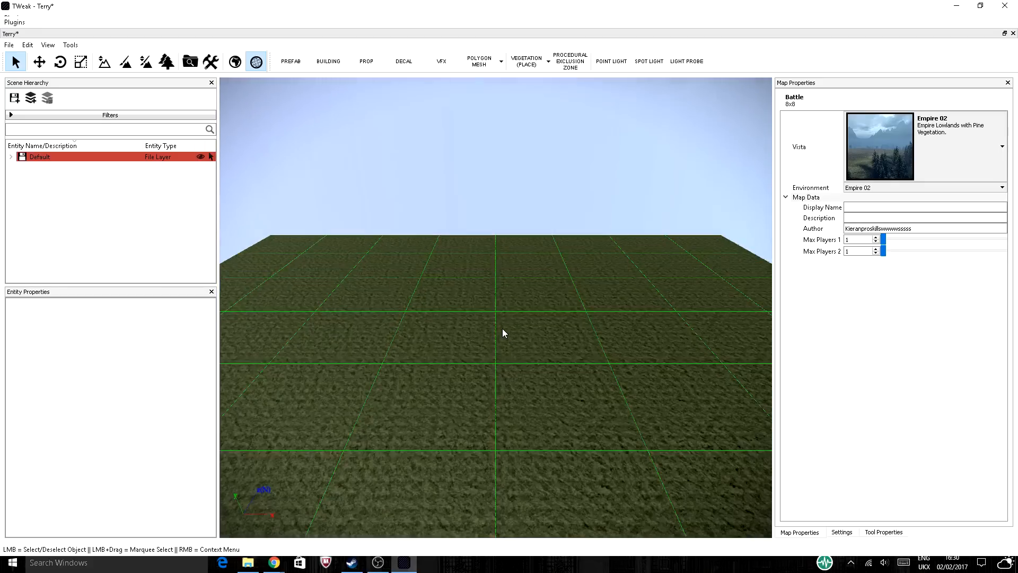
pyautogui.press('w')
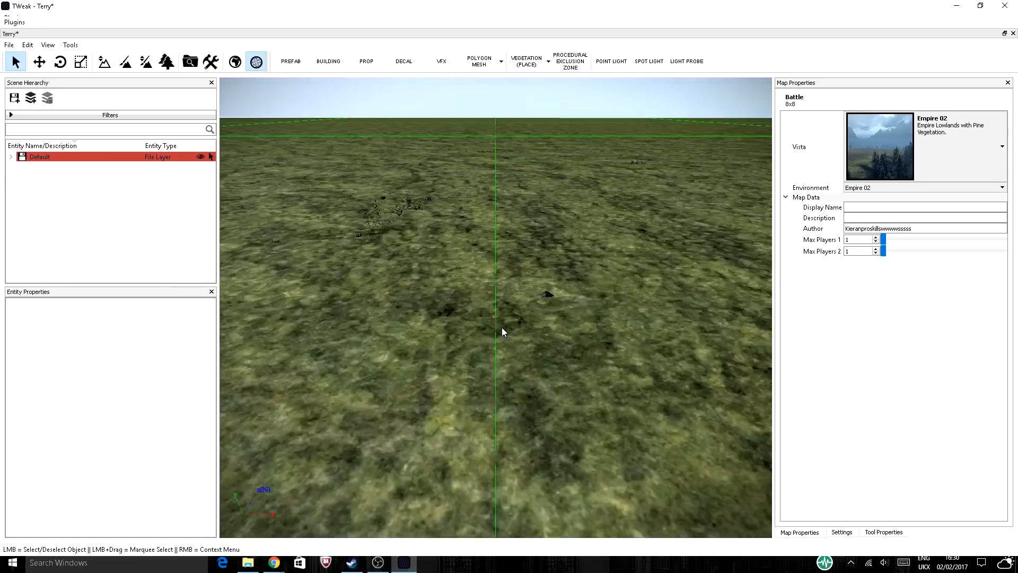
pyautogui.press('s')
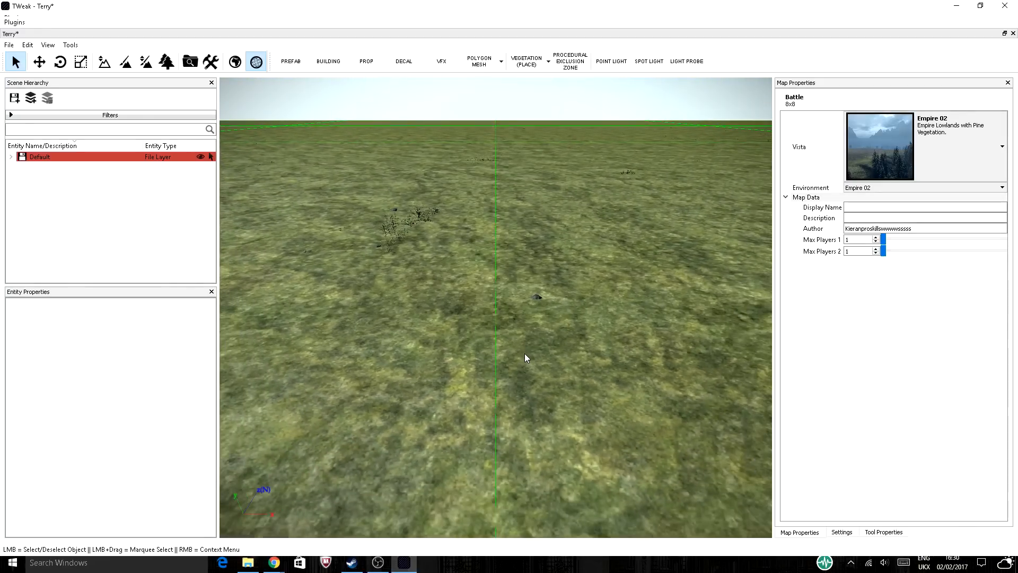
pyautogui.press('f')
pyautogui.moveTo(524, 352); pyautogui.dragTo(525, 347, button='middle')
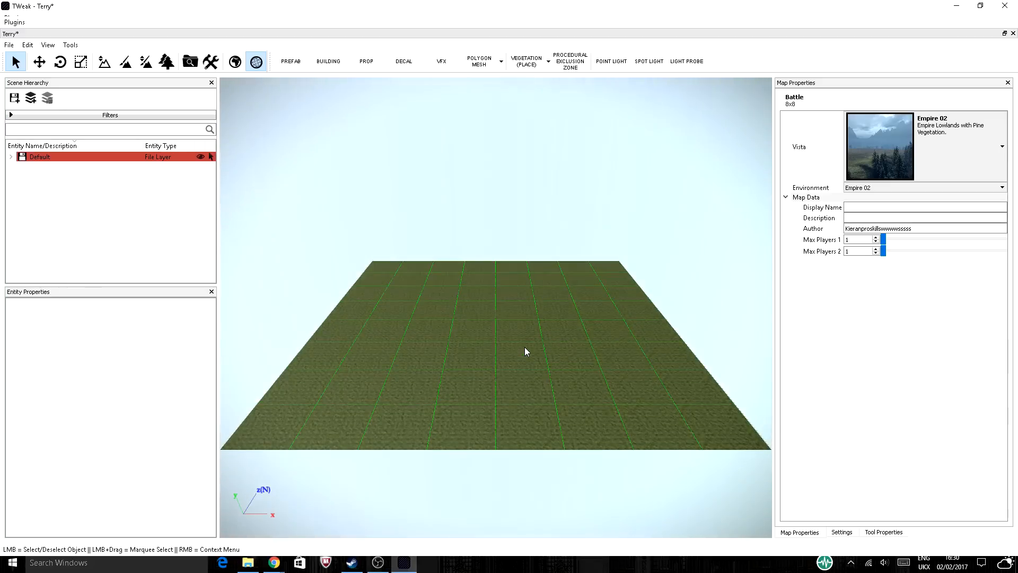
pyautogui.press('e')
pyautogui.press('f')
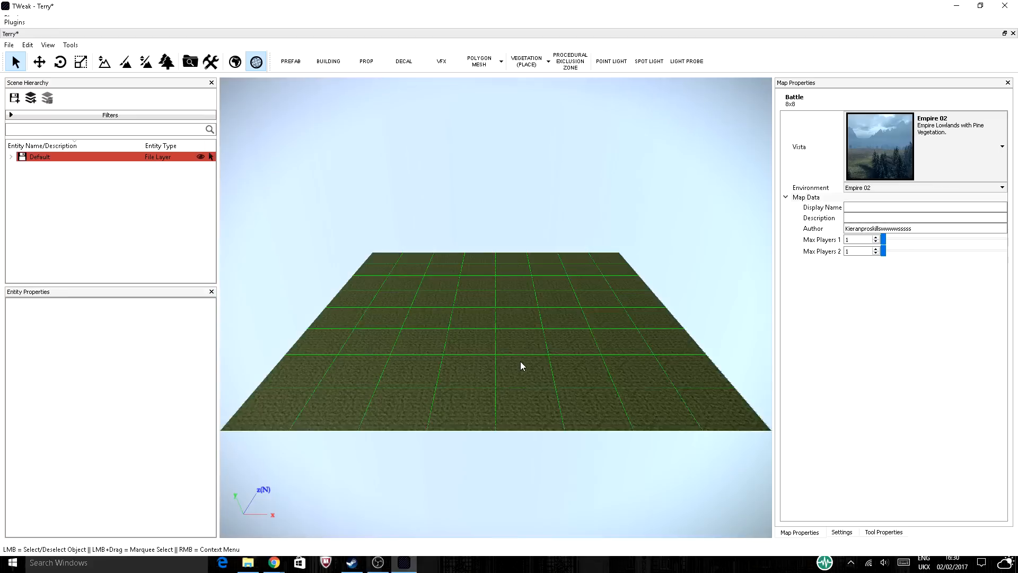
pyautogui.scroll(3, 520, 364)
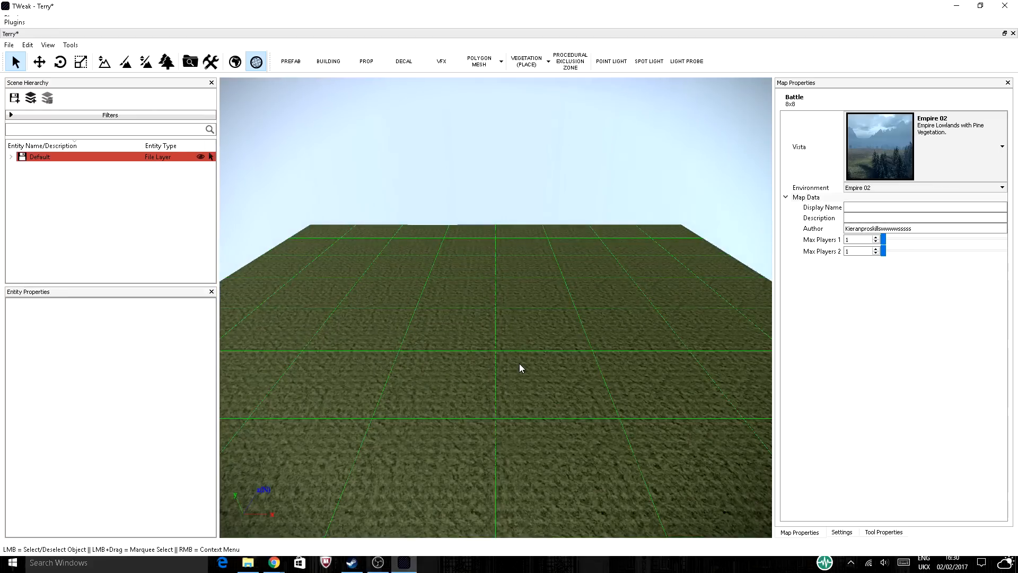
pyautogui.scroll(1, 519, 364)
pyautogui.scroll(1, 519, 364)
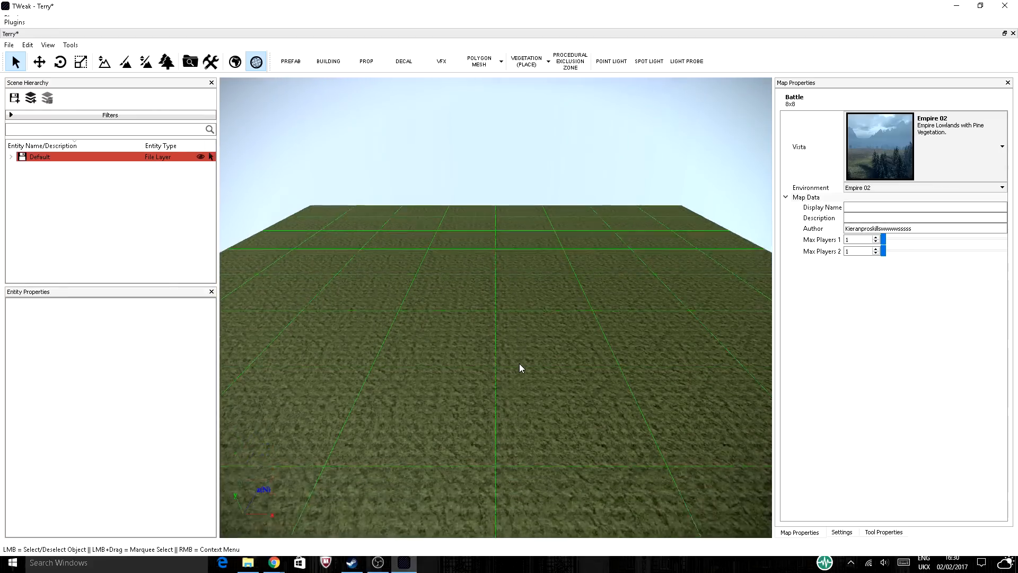
# Survey the map from a lower camera height, from its near edge and across the ground surface
pyautogui.press('q')
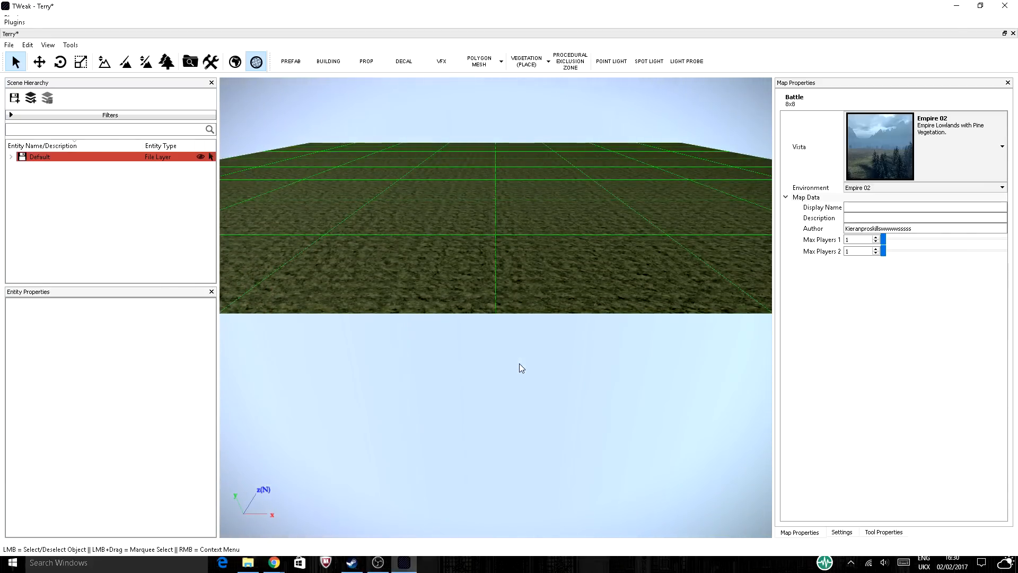
pyautogui.press('w')
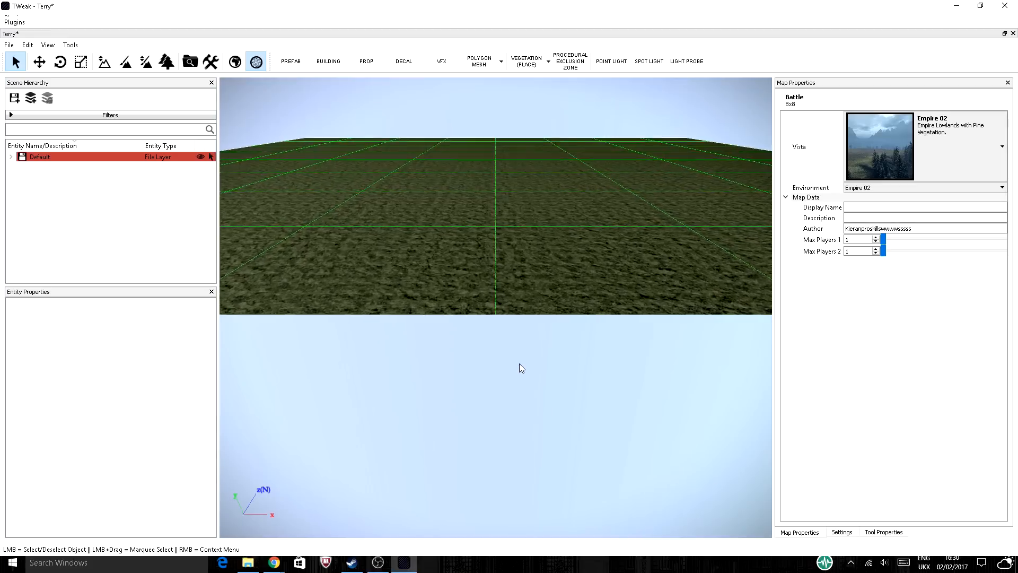
pyautogui.press('s')
pyautogui.press('s')
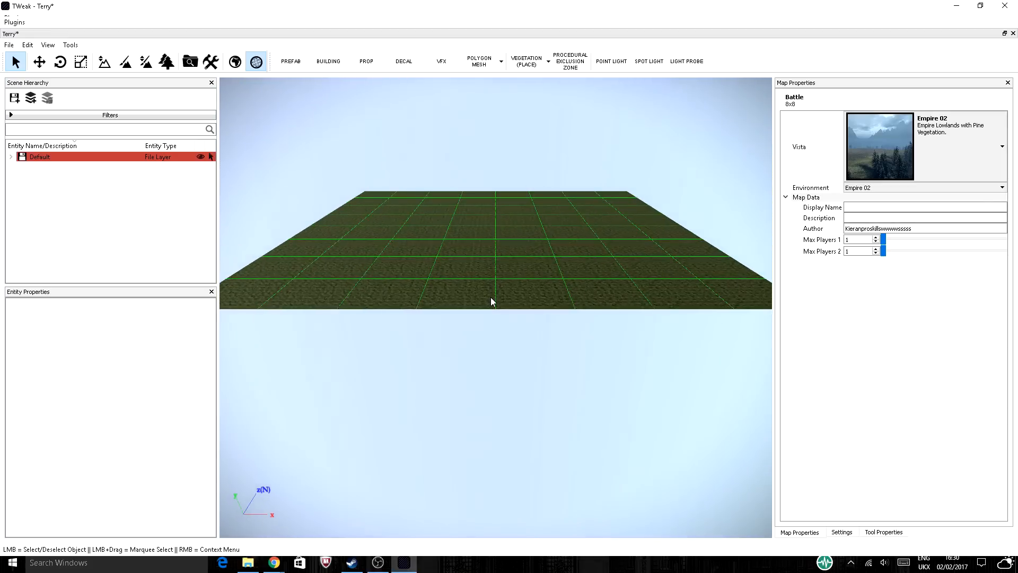
pyautogui.press('w')
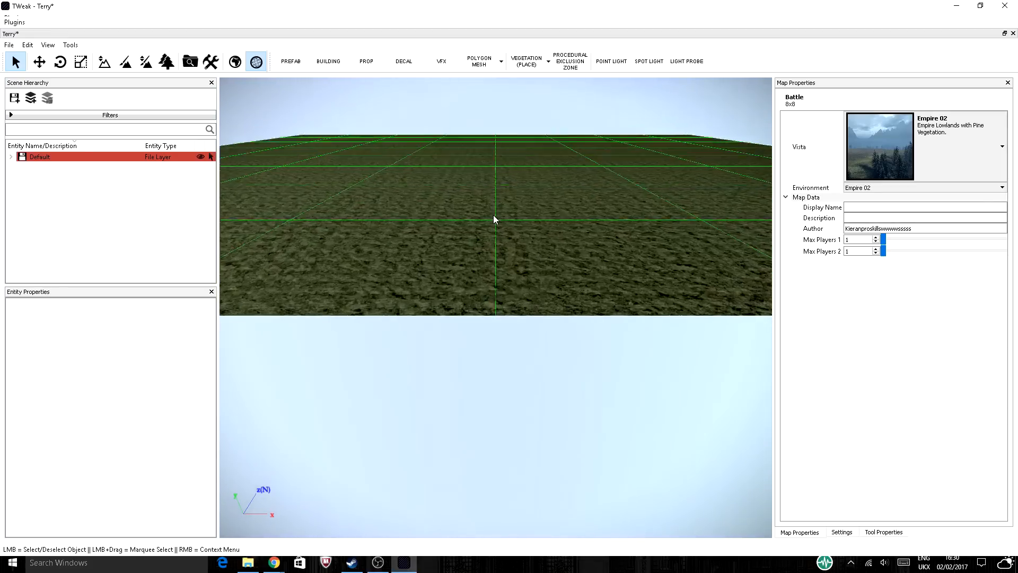
pyautogui.press('w')
pyautogui.moveTo(482, 128); pyautogui.dragTo(525, 350, button='middle')
pyautogui.moveTo(477, 103); pyautogui.dragTo(475, 555, button='middle')
pyautogui.moveTo(407, 125); pyautogui.dragTo(455, 541, button='middle')
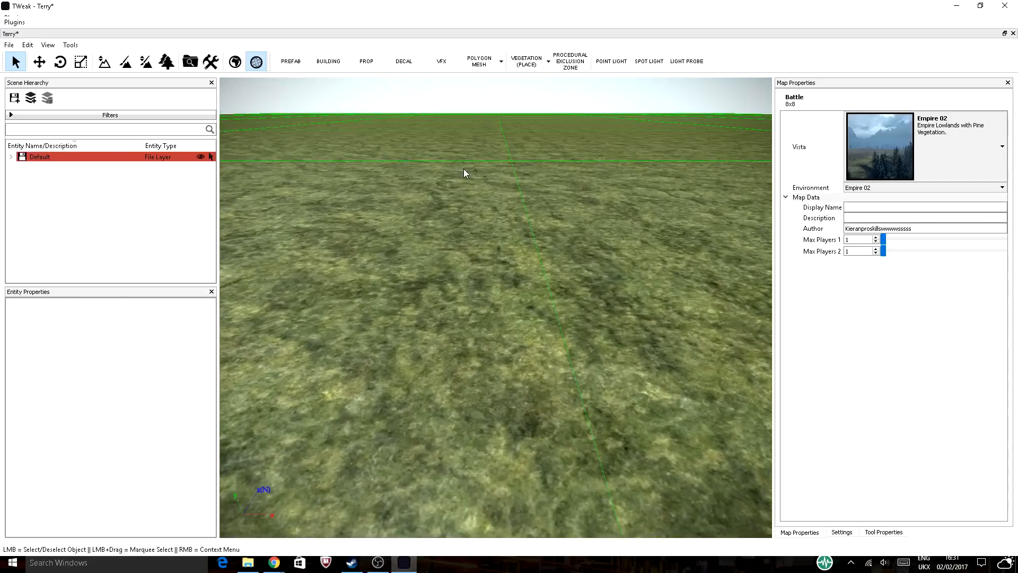
pyautogui.moveTo(641, 200); pyautogui.dragTo(161, 160, button='middle')
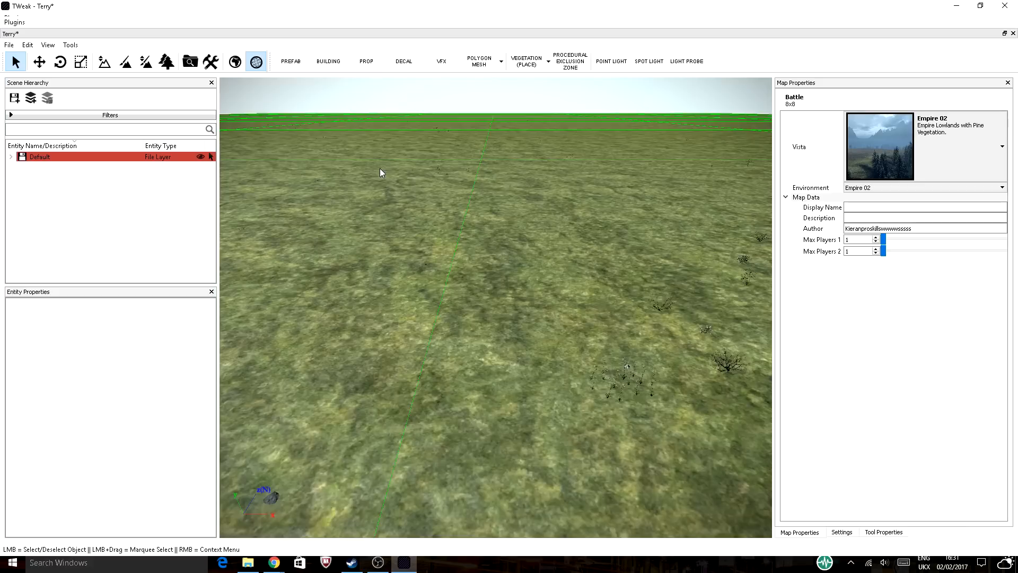
pyautogui.moveTo(379, 167)
pyautogui.mouseDown(button='middle')
pyautogui.moveTo(547, 169)
pyautogui.moveTo(682, 185)
pyautogui.moveTo(284, 159)
pyautogui.moveTo(518, 177)
pyautogui.moveTo(389, 162)
pyautogui.moveTo(467, 183)
pyautogui.moveTo(541, 225)
pyautogui.moveTo(556, 191)
pyautogui.moveTo(514, 141)
pyautogui.moveTo(466, 173)
pyautogui.moveTo(387, 170)
pyautogui.mouseUp(button='middle')
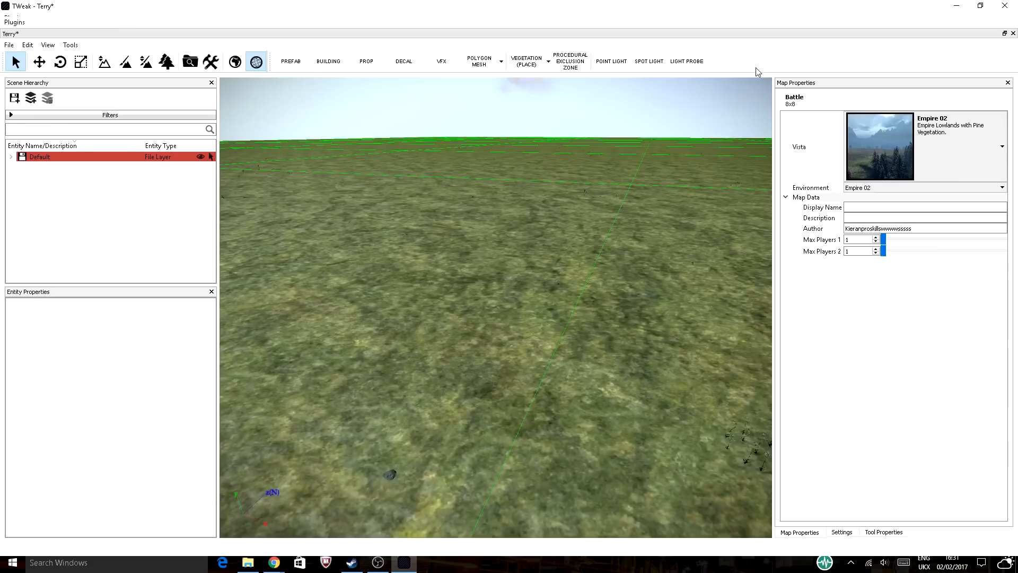
# Set the project's camera type to Orthographic
pyautogui.click(843, 532)
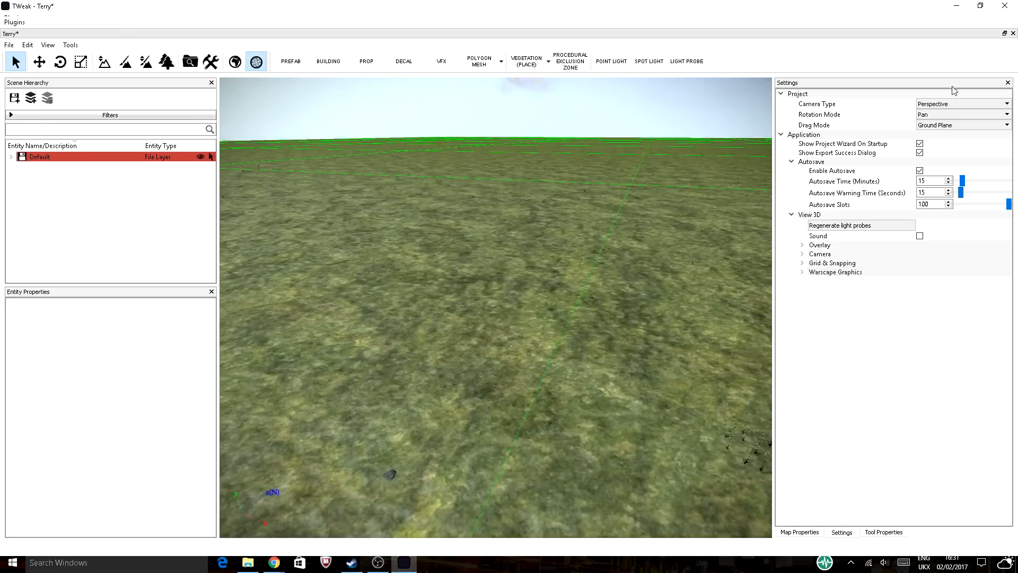
pyautogui.click(947, 106)
pyautogui.press('Down')
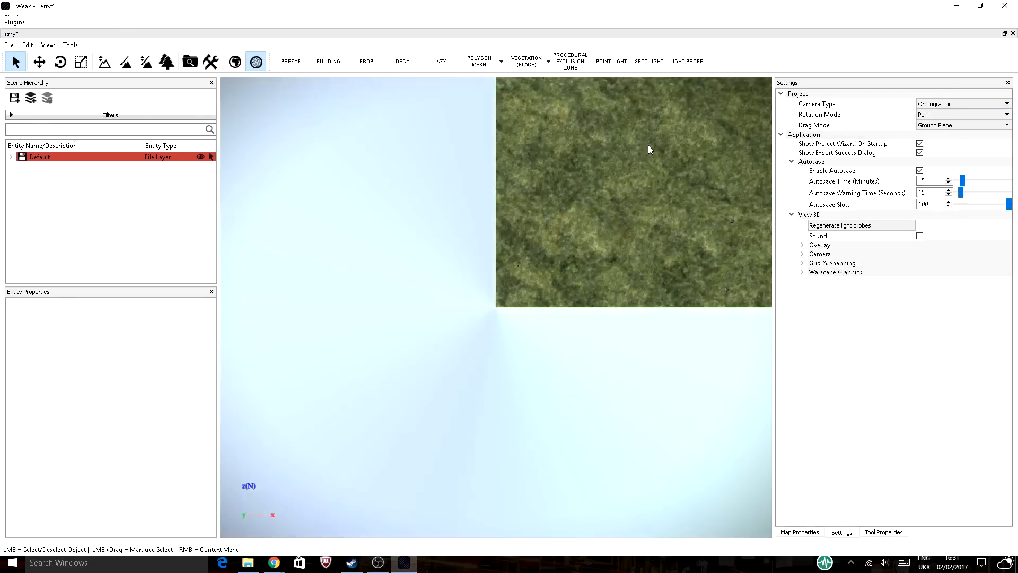
# Examine the map's tile grid and outer edges from directly above
pyautogui.scroll(-15, 648, 144)
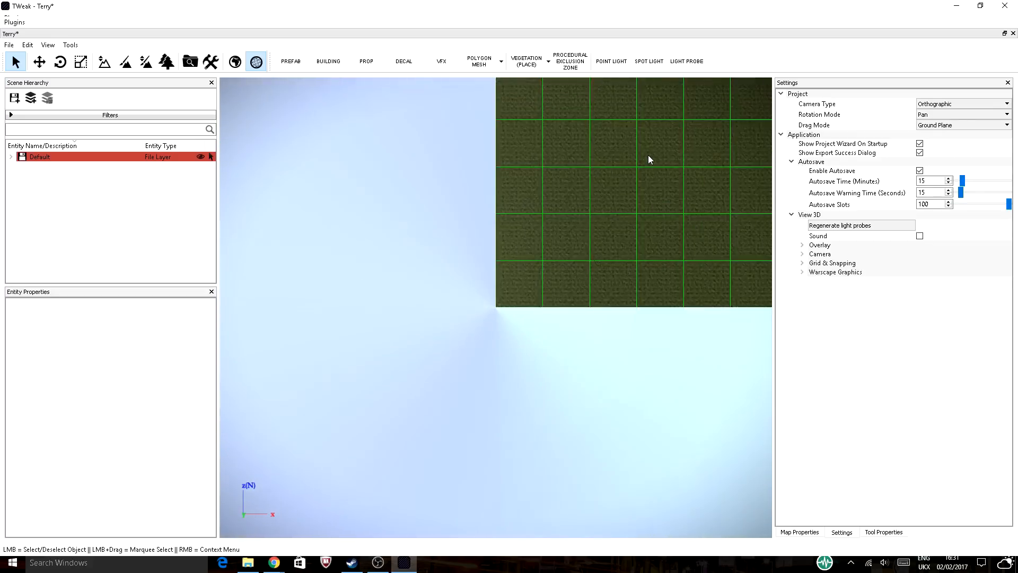
pyautogui.scroll(5, 583, 214)
pyautogui.moveTo(596, 171); pyautogui.dragTo(530, 181, button='middle')
pyautogui.scroll(5, 532, 185)
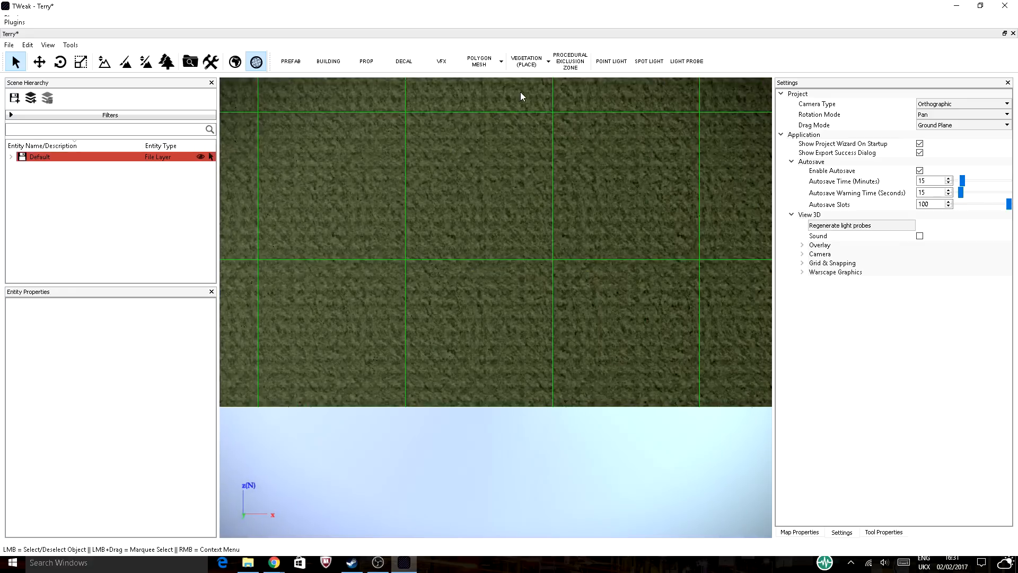
pyautogui.moveTo(520, 95); pyautogui.dragTo(453, 243, button='middle')
pyautogui.moveTo(444, 92); pyautogui.dragTo(456, 403, button='middle')
pyautogui.moveTo(317, 104); pyautogui.dragTo(526, 379, button='middle')
pyautogui.scroll(-8, 489, 109)
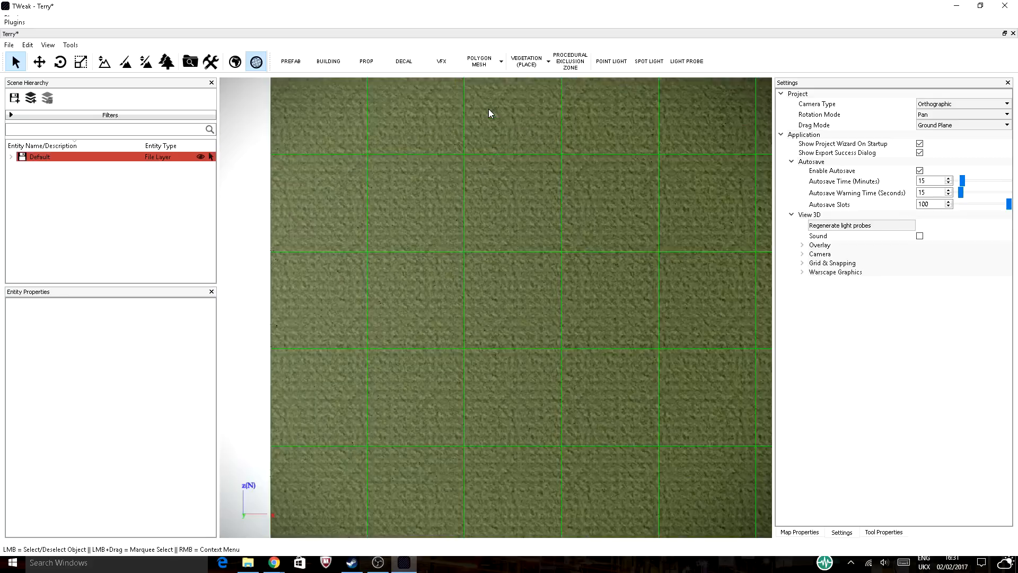
pyautogui.moveTo(514, 150); pyautogui.dragTo(390, 201, button='middle')
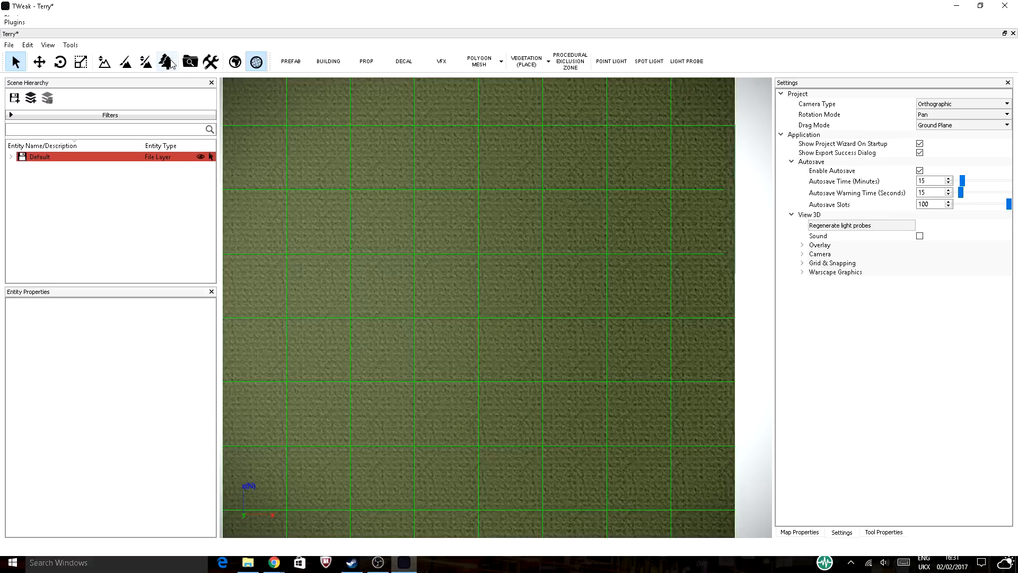
# Set the project's camera type back to Perspective
pyautogui.click(955, 104)
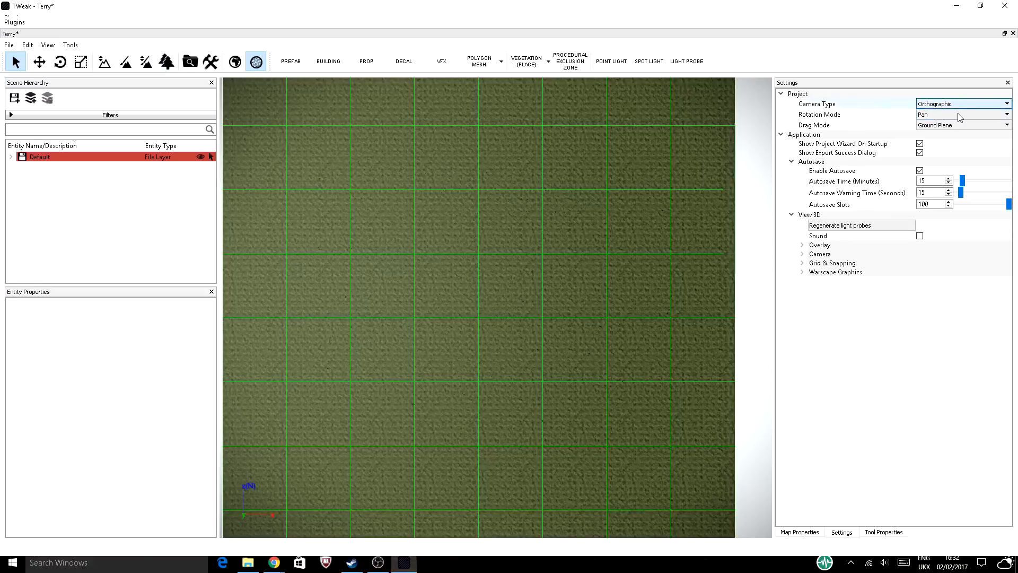
pyautogui.click(954, 113)
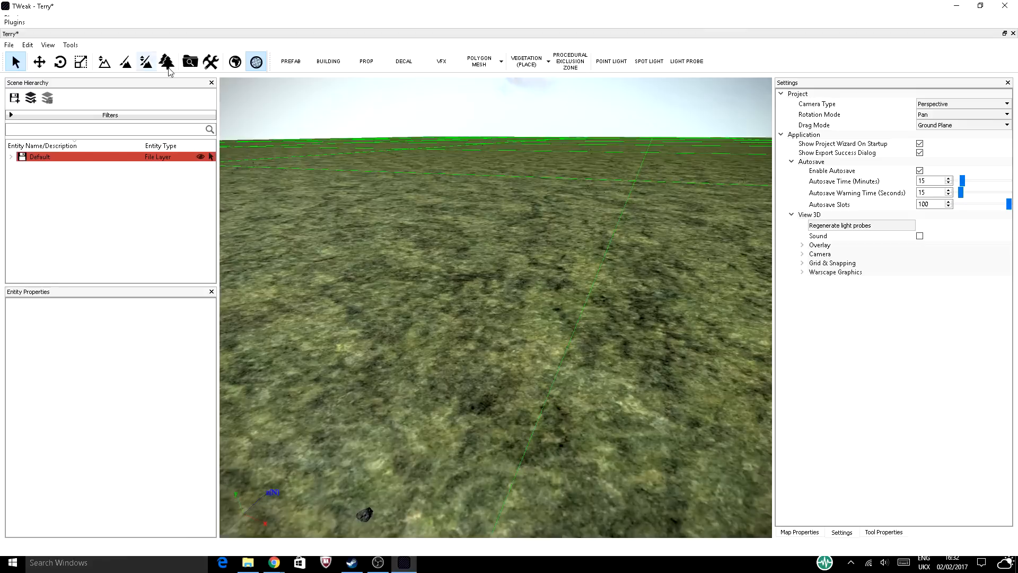
# Activate the texture painting tool, set the round brush's scale to 9 and adjust its rotation
pyautogui.click(125, 62)
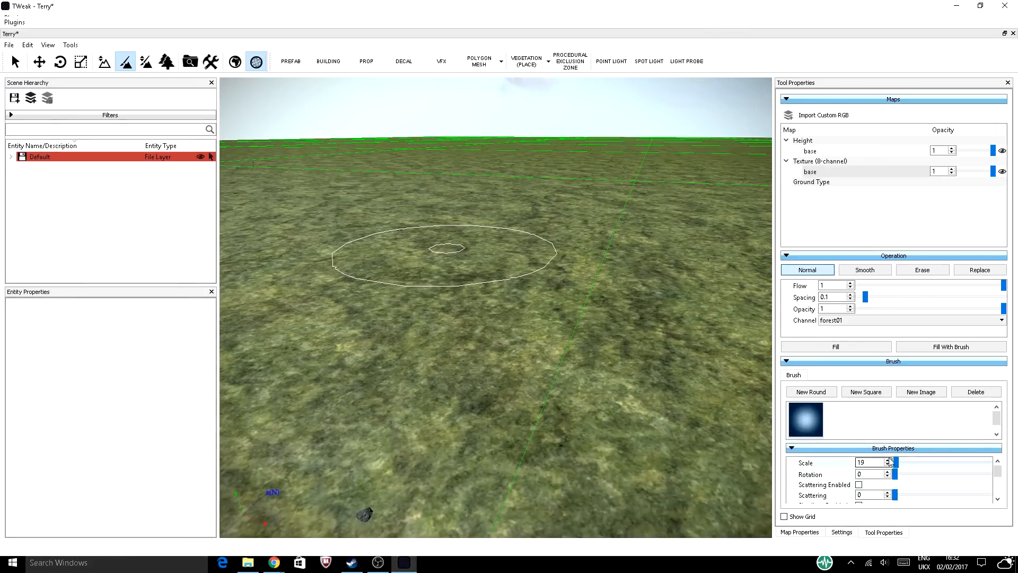
pyautogui.moveTo(896, 463); pyautogui.dragTo(900, 463)
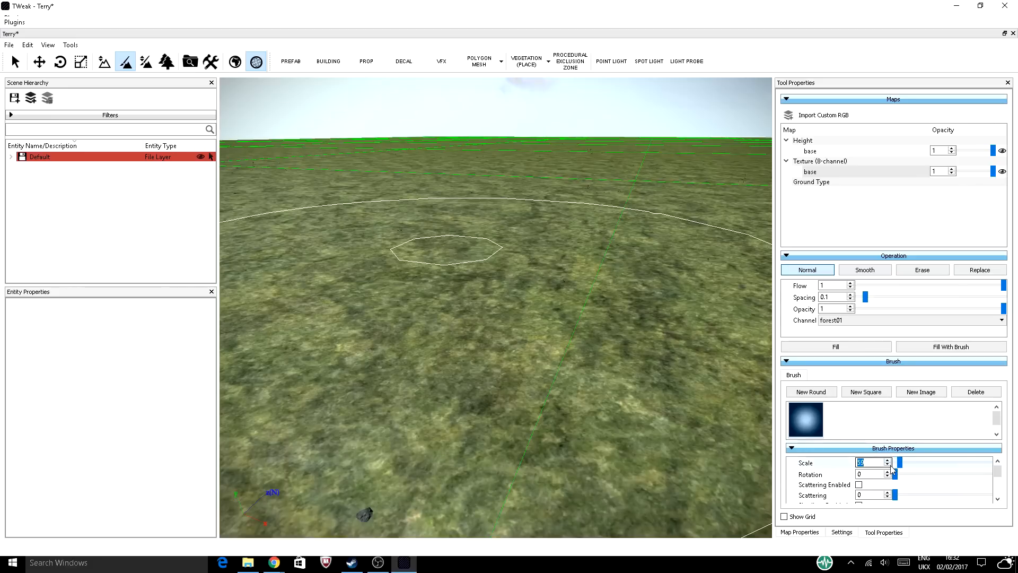
pyautogui.scroll(-5, 891, 466)
pyautogui.scroll(3, 886, 471)
pyautogui.scroll(4, 887, 474)
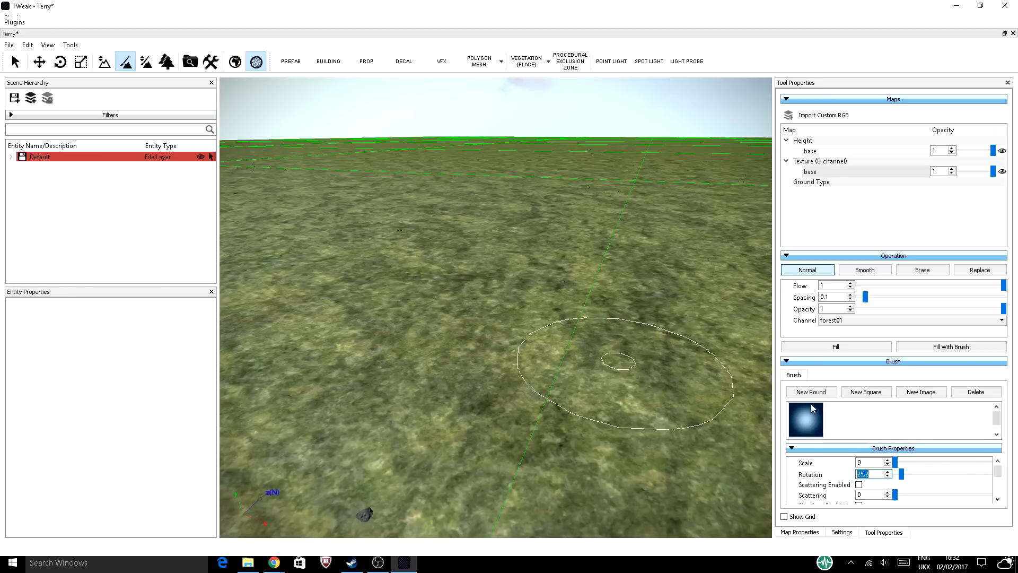
# Add a new square brush for texture painting
pyautogui.click(868, 392)
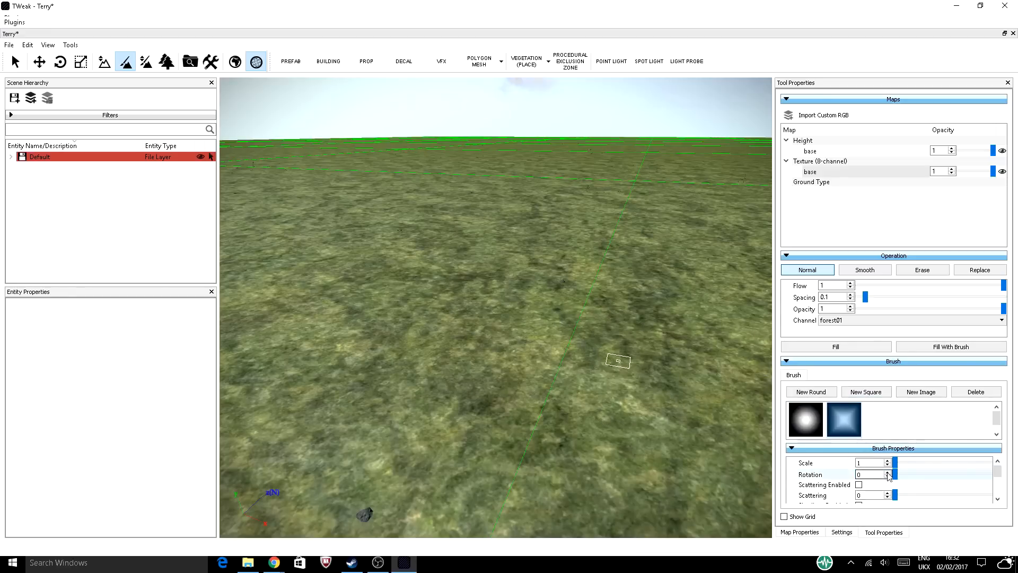
# Set the square brush to scale 41 and rotation 21.6, and paint a patch of forest01 texture on the terrain
pyautogui.scroll(10, 890, 465)
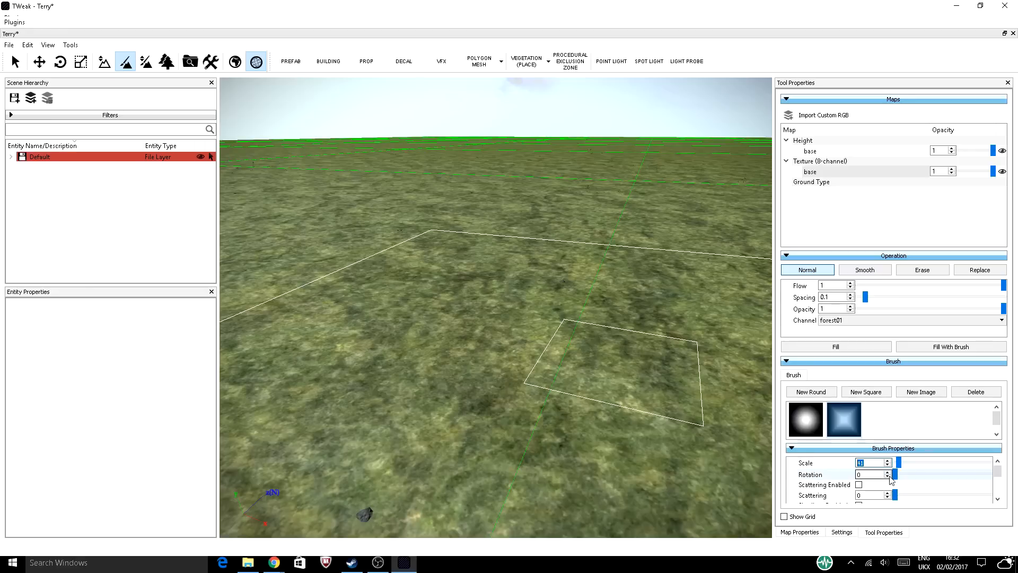
pyautogui.scroll(6, 887, 473)
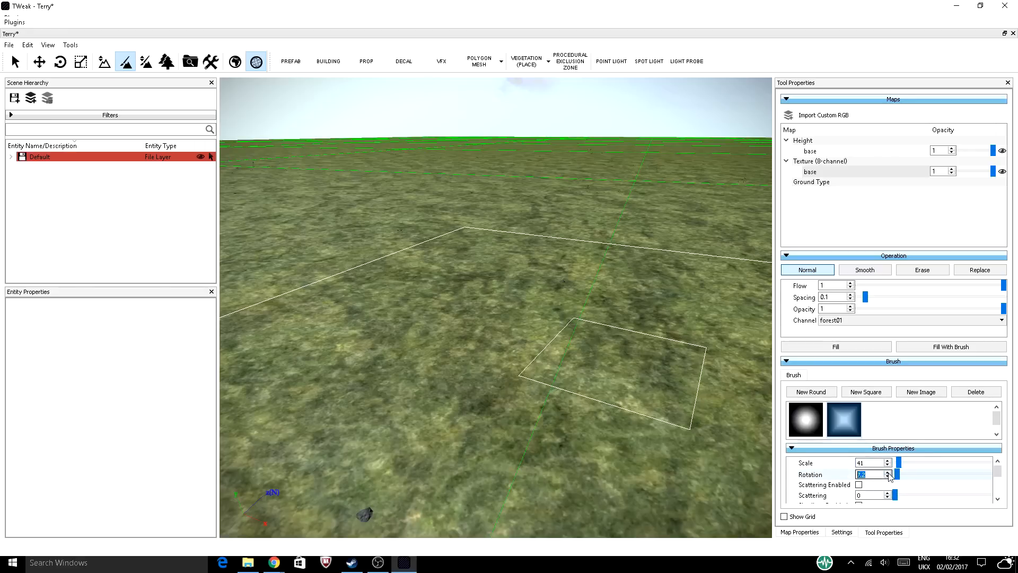
pyautogui.scroll(1, 888, 473)
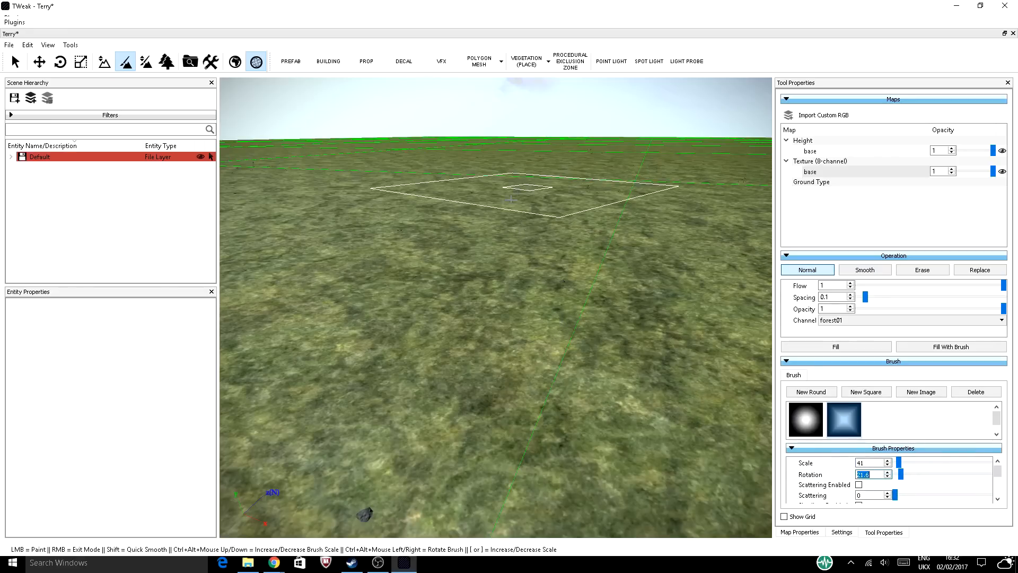
pyautogui.click(488, 204)
pyautogui.moveTo(488, 203)
pyautogui.mouseDown()
pyautogui.moveTo(577, 219)
pyautogui.moveTo(486, 206)
pyautogui.moveTo(636, 318)
pyautogui.mouseUp()
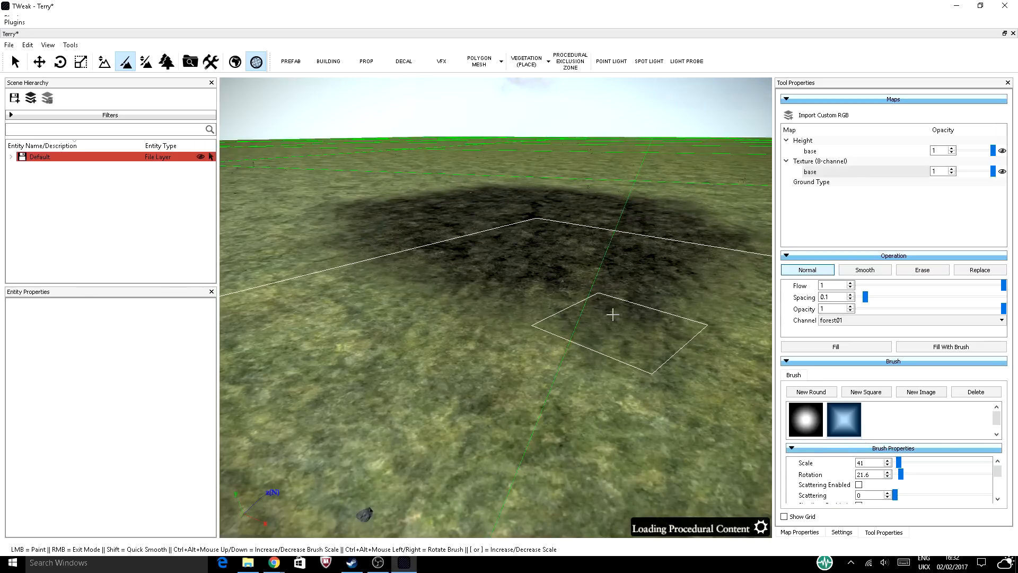
# Enable scattering on the square brush, set it to 10, and paint more forest01 texture beside the existing patch
pyautogui.click(859, 484)
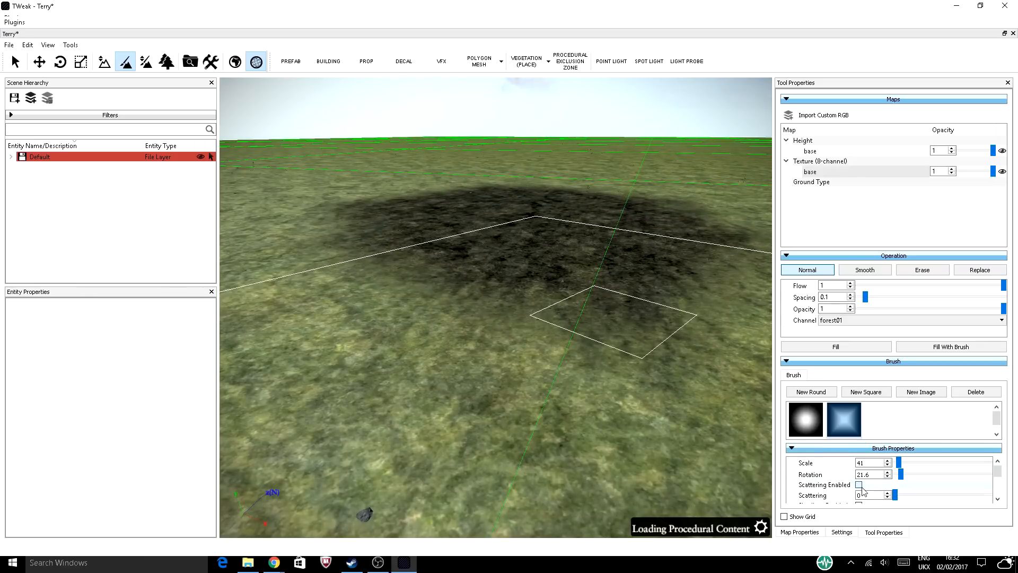
pyautogui.click(886, 498)
pyautogui.click(888, 494)
pyautogui.click(888, 494)
pyautogui.click(888, 497)
pyautogui.click(888, 498)
pyautogui.click(525, 429)
pyautogui.scroll(-1, 518, 476)
pyautogui.scroll(-4, 518, 475)
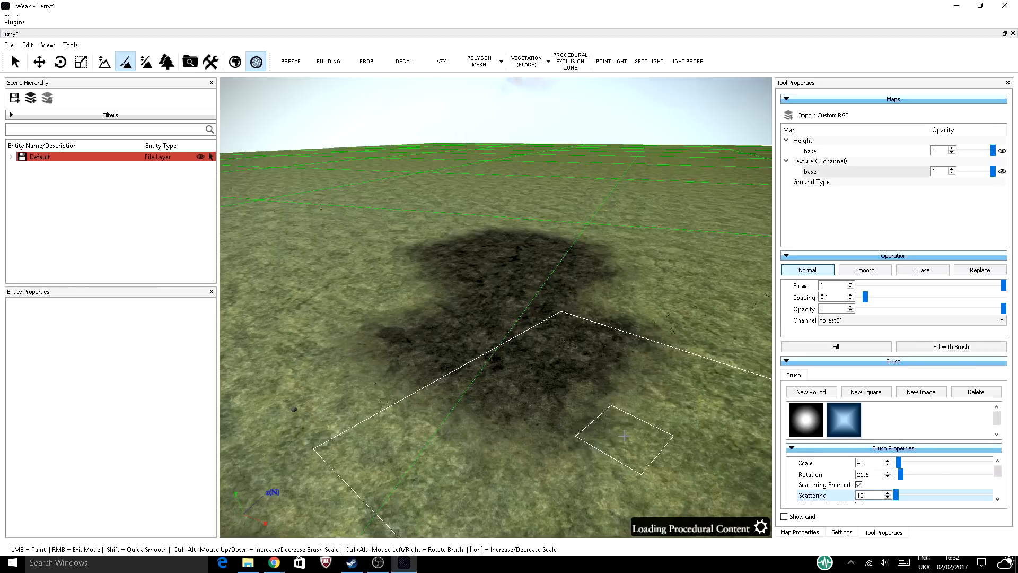
# Activate vegetation placement and preview the wh_oak_dead_vmp_a dead oak over the painted patch
pyautogui.click(526, 61)
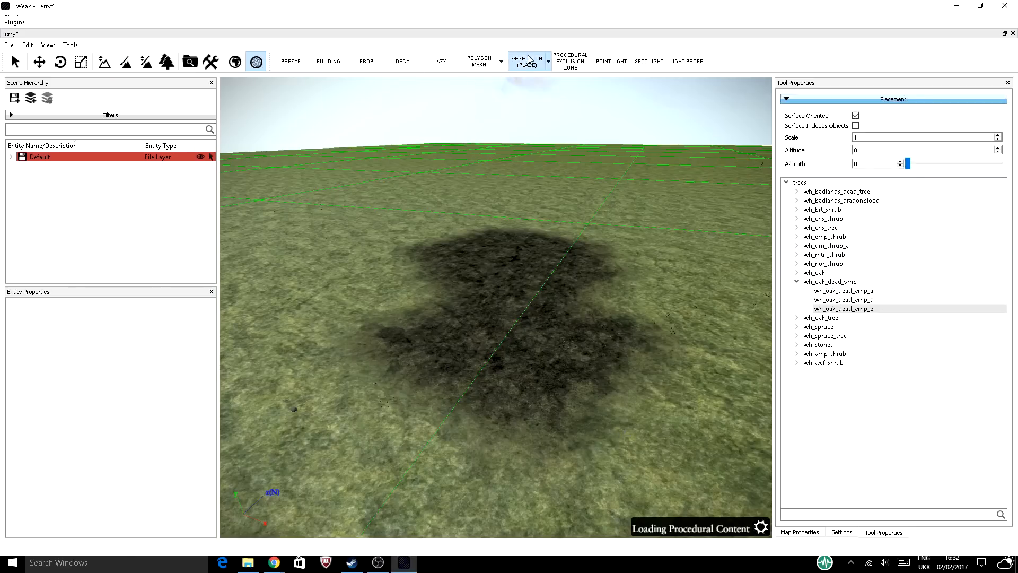
pyautogui.click(821, 292)
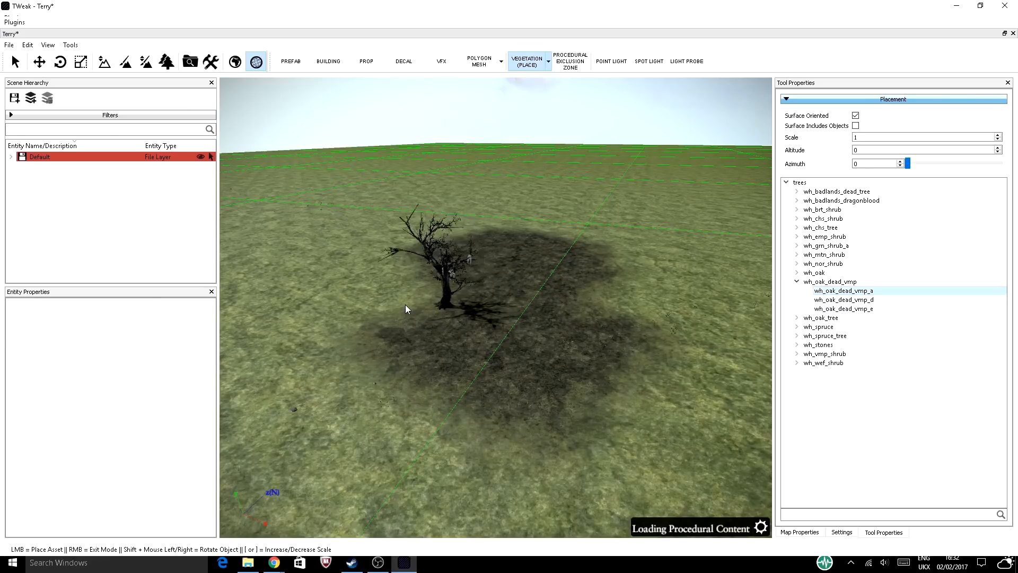
pyautogui.scroll(4, 391, 298)
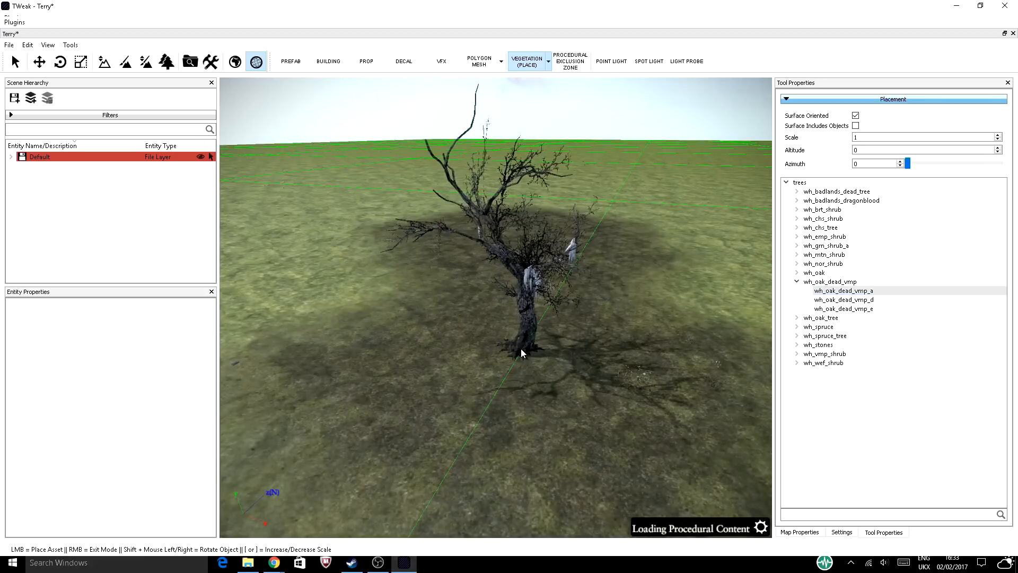
# Preview the shrubb_a, shruba_a and shrub_nettlesb models from the wh_emp_shrub group on the terrain
pyautogui.click(797, 237)
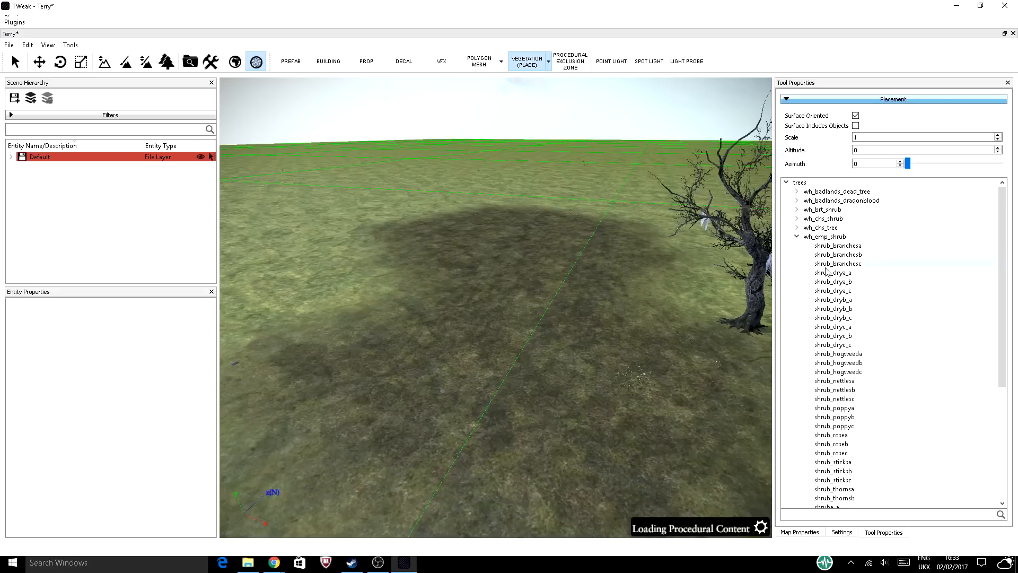
pyautogui.scroll(-7, 873, 399)
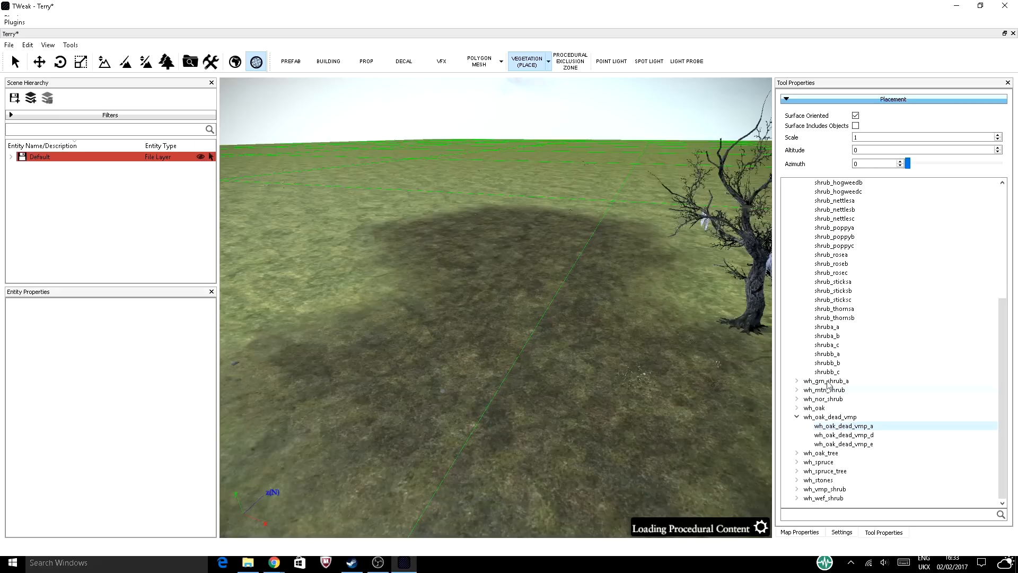
pyautogui.click(832, 353)
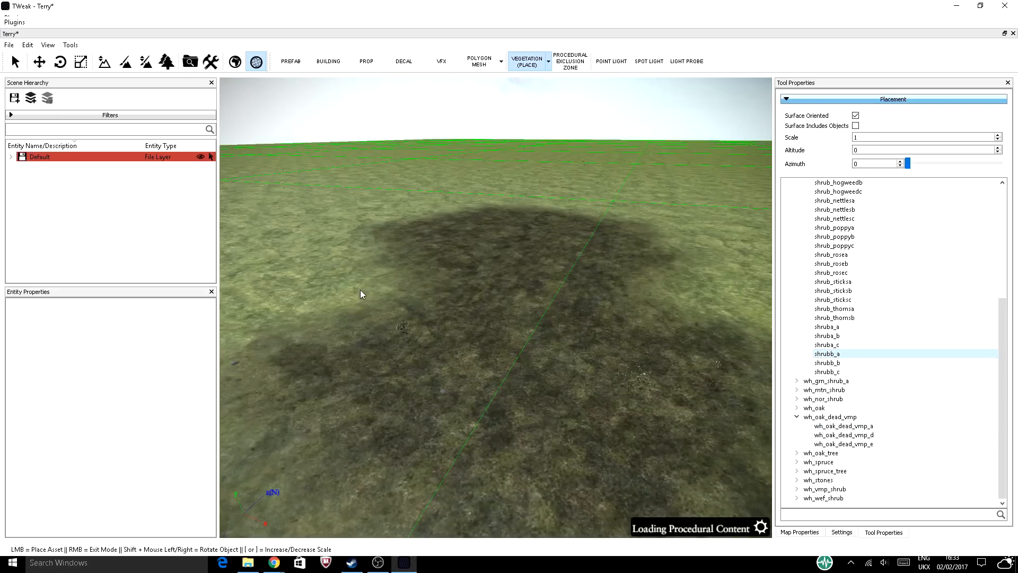
pyautogui.click(825, 327)
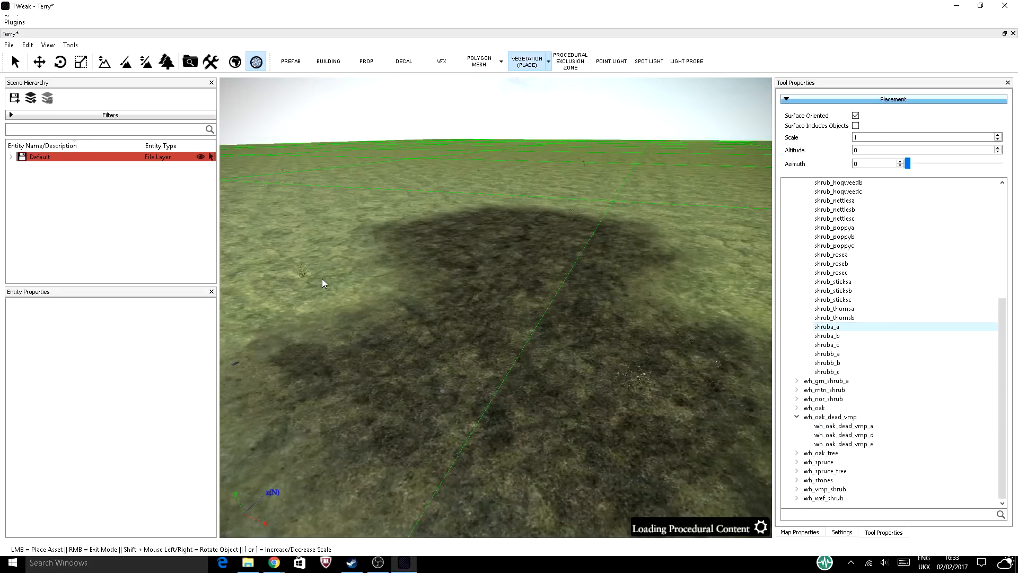
pyautogui.click(828, 210)
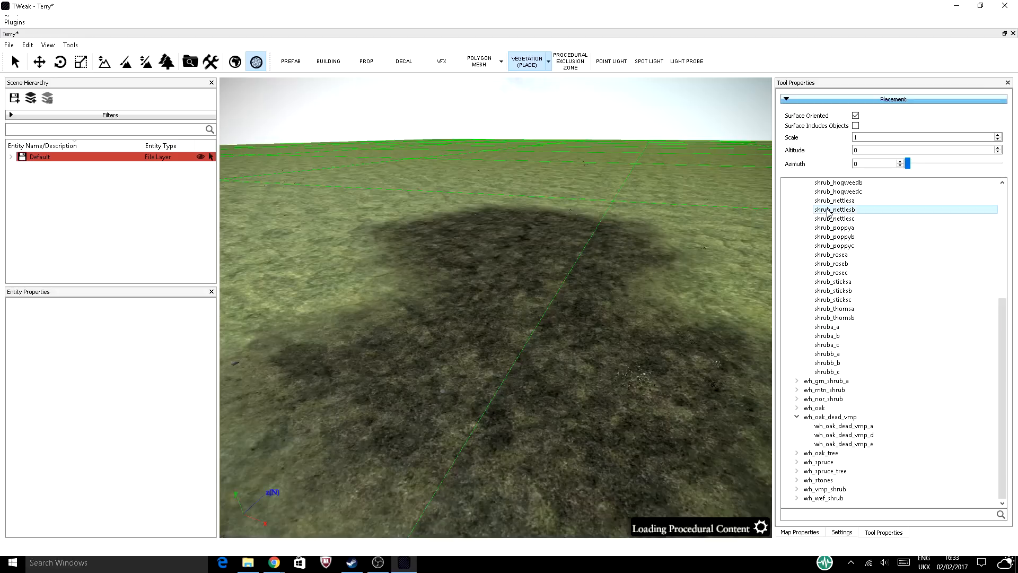
pyautogui.scroll(3, 333, 319)
pyautogui.scroll(2, 336, 319)
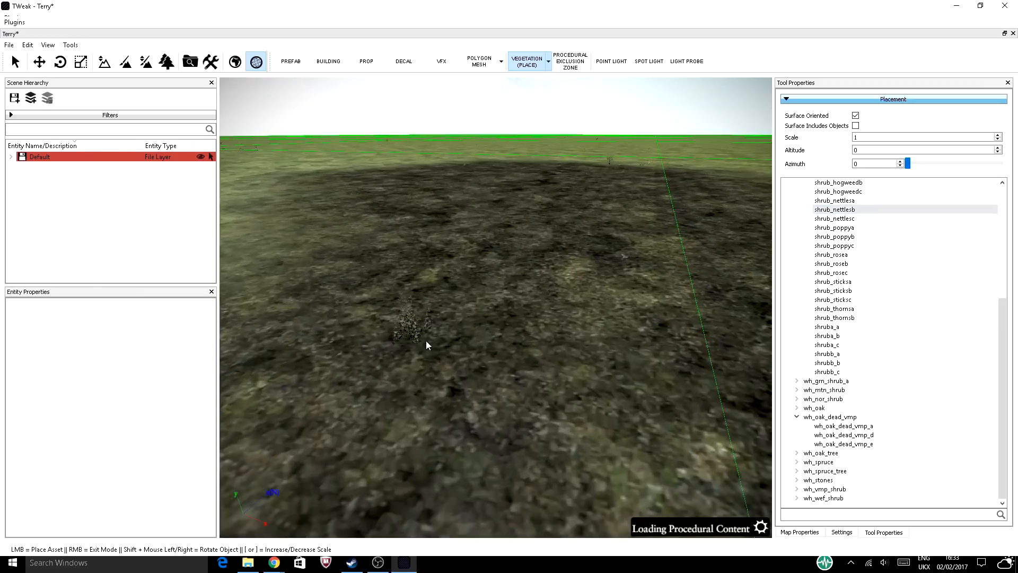
pyautogui.scroll(3, 426, 341)
pyautogui.scroll(-5, 430, 341)
pyautogui.scroll(-3, 436, 308)
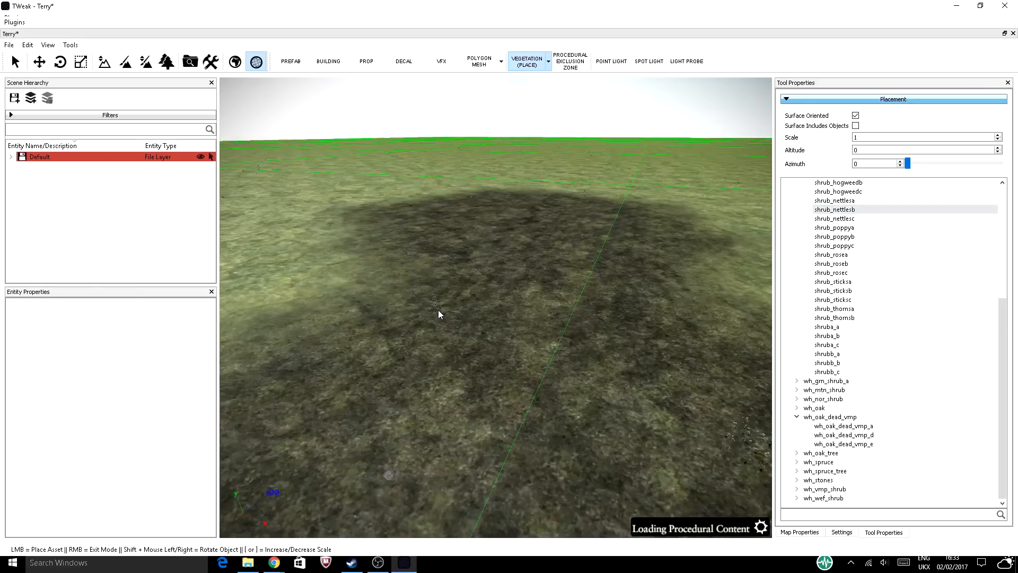
pyautogui.scroll(2, 991, 258)
pyautogui.scroll(5, 987, 255)
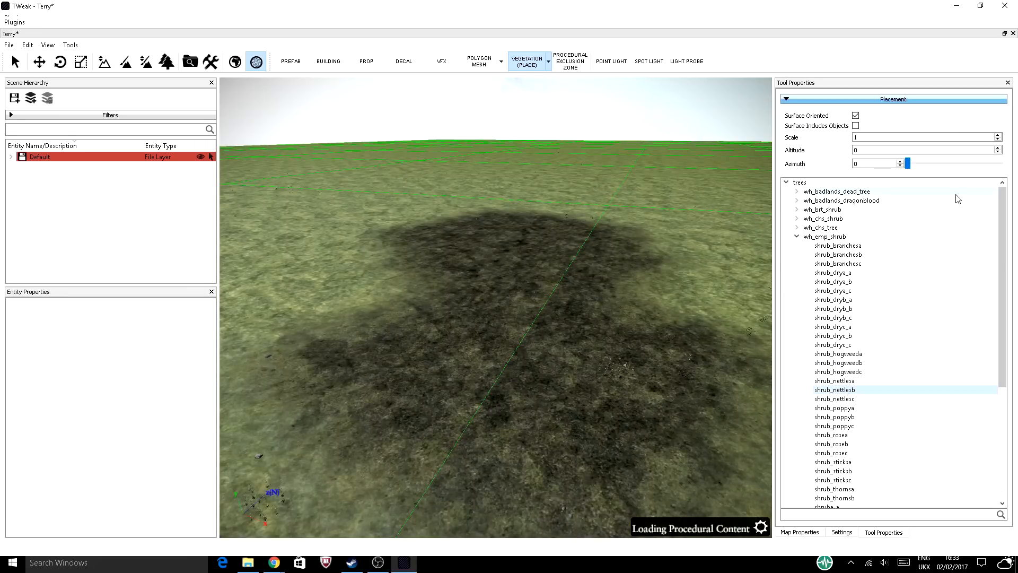
# Preview the chs_tree_i and chs_tree_c models from the wh_chs_tree group on the terrain
pyautogui.click(797, 228)
pyautogui.click(828, 308)
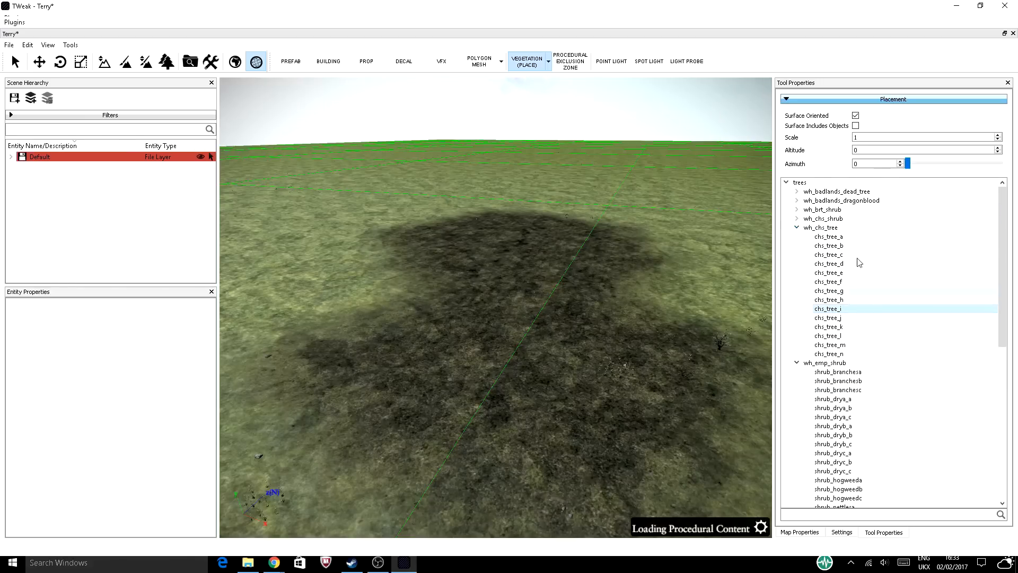
pyautogui.click(829, 255)
pyautogui.scroll(2, 362, 310)
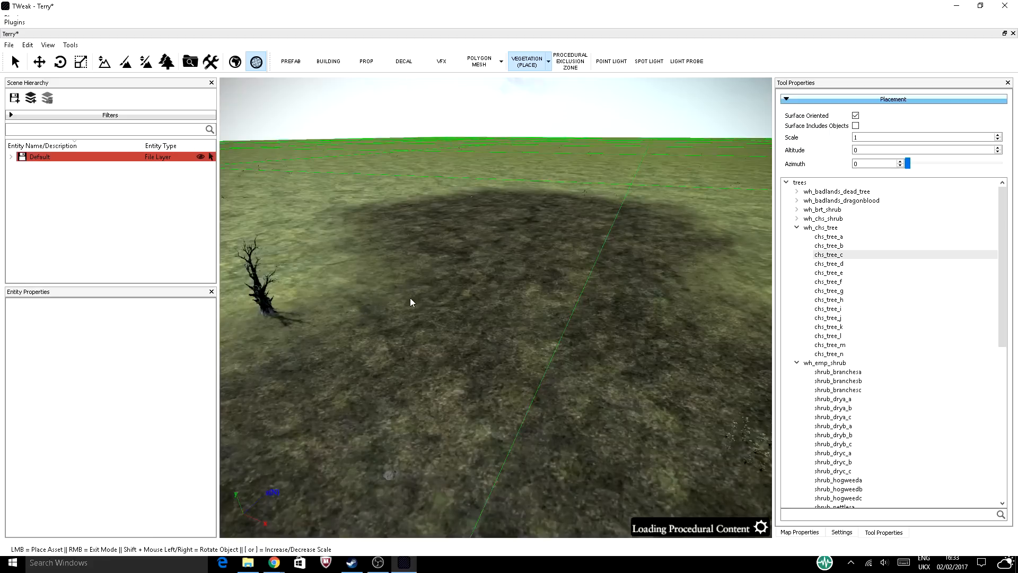
# Browse the vegetation groups and choose grn_dragonblood_b from wh_badlands_dragonblood as the tree to place
pyautogui.scroll(-9, 805, 340)
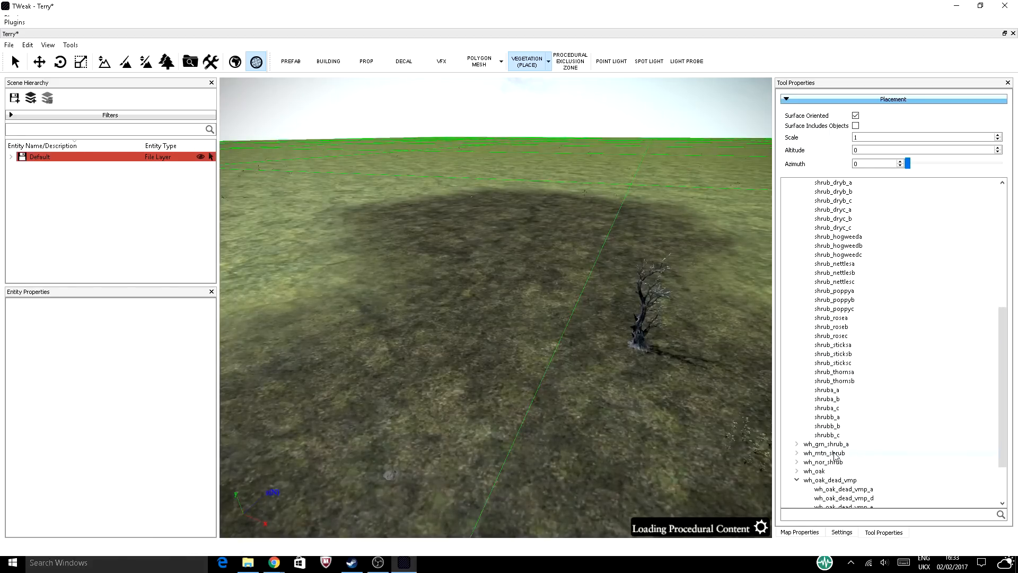
pyautogui.scroll(-3, 835, 455)
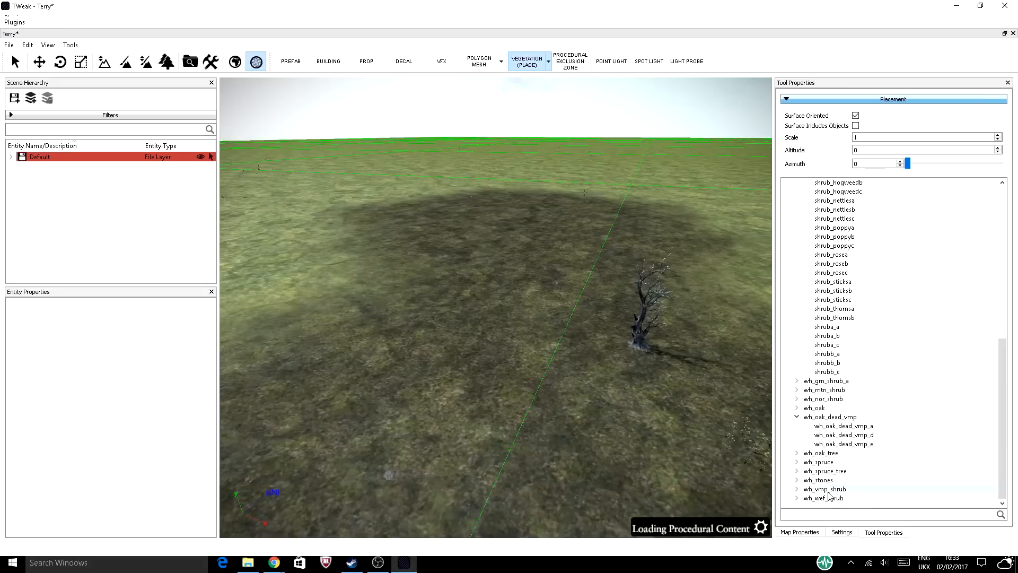
pyautogui.scroll(11, 823, 408)
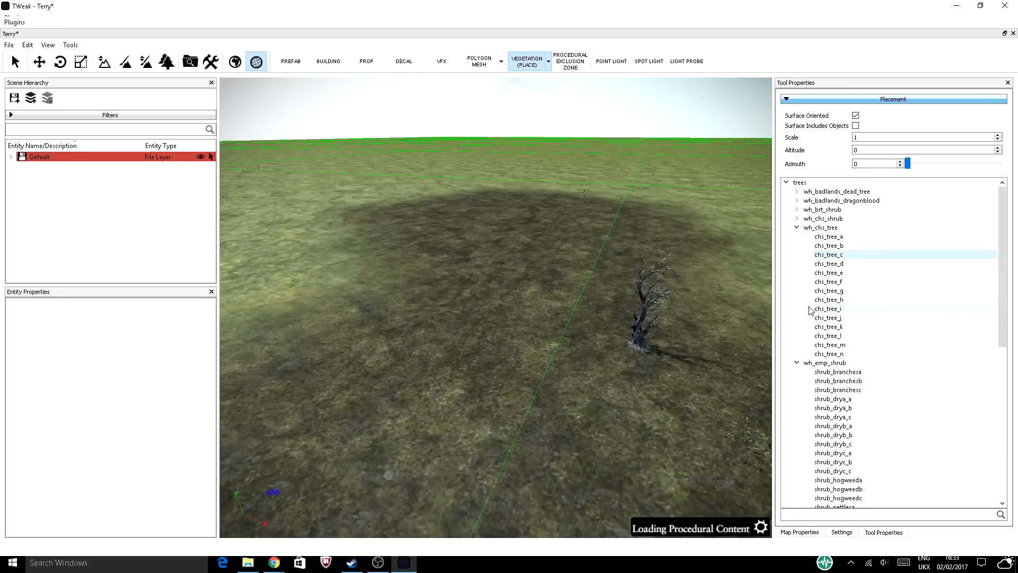
pyautogui.click(798, 201)
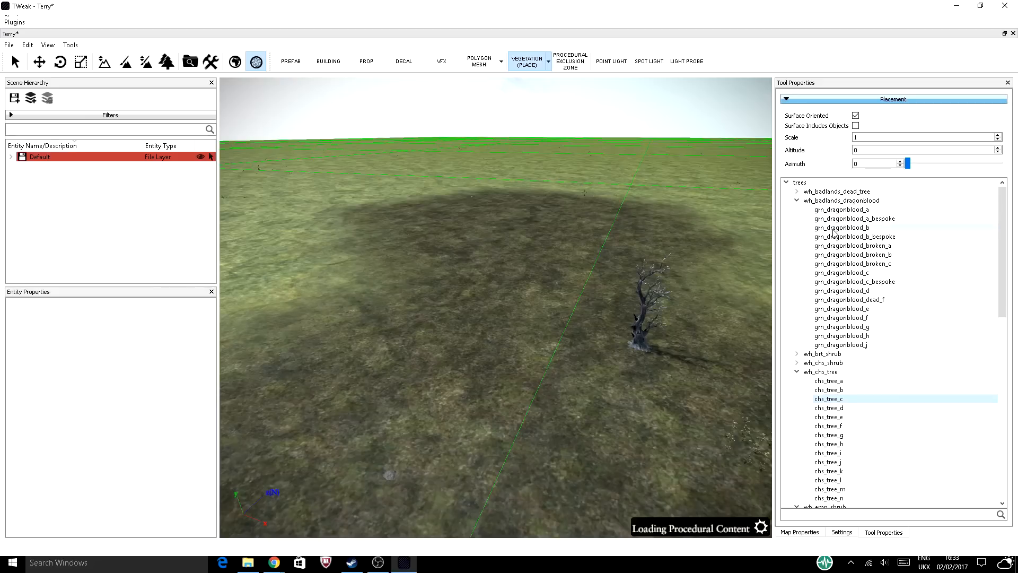
pyautogui.click(833, 230)
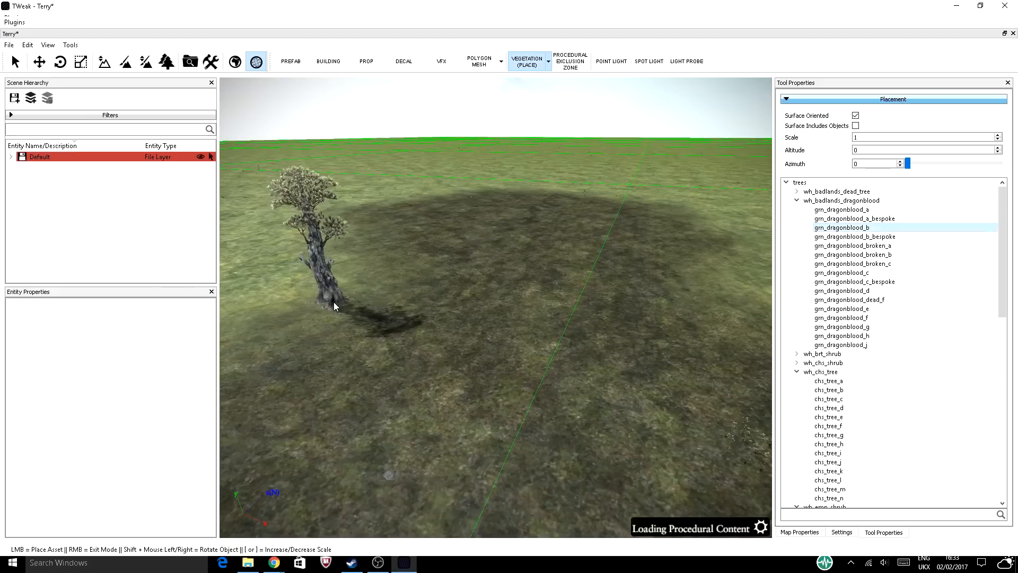
# Examine the procedurally generated pine forest on the painted patch from close up and from a distance
pyautogui.scroll(-5, 364, 281)
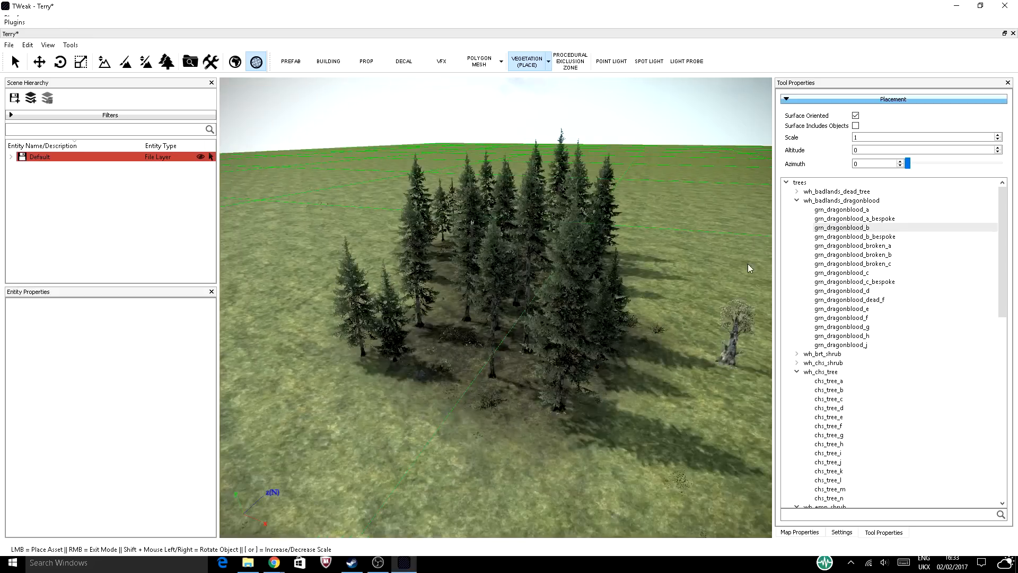
pyautogui.scroll(5, 492, 305)
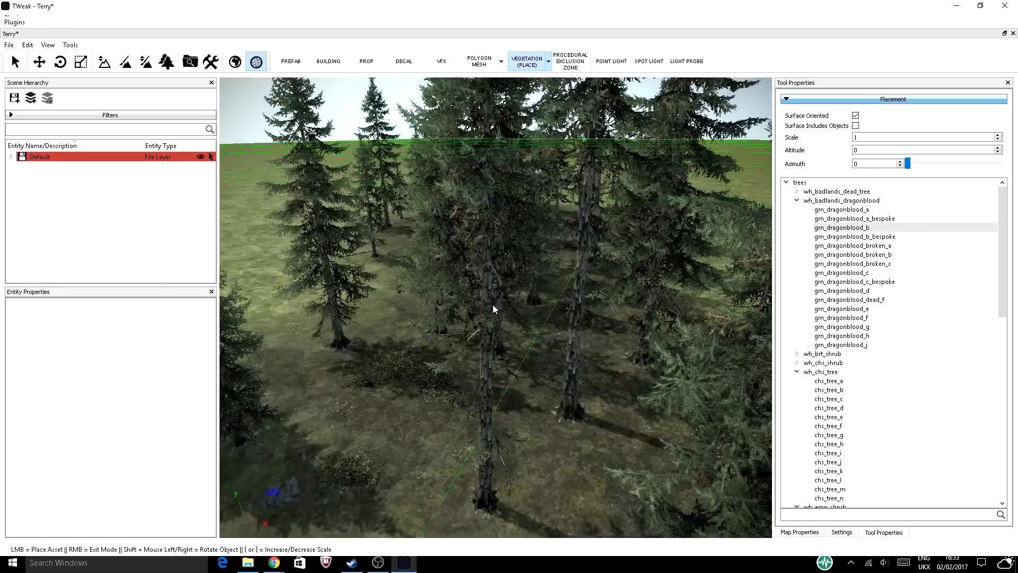
pyautogui.scroll(-5, 492, 303)
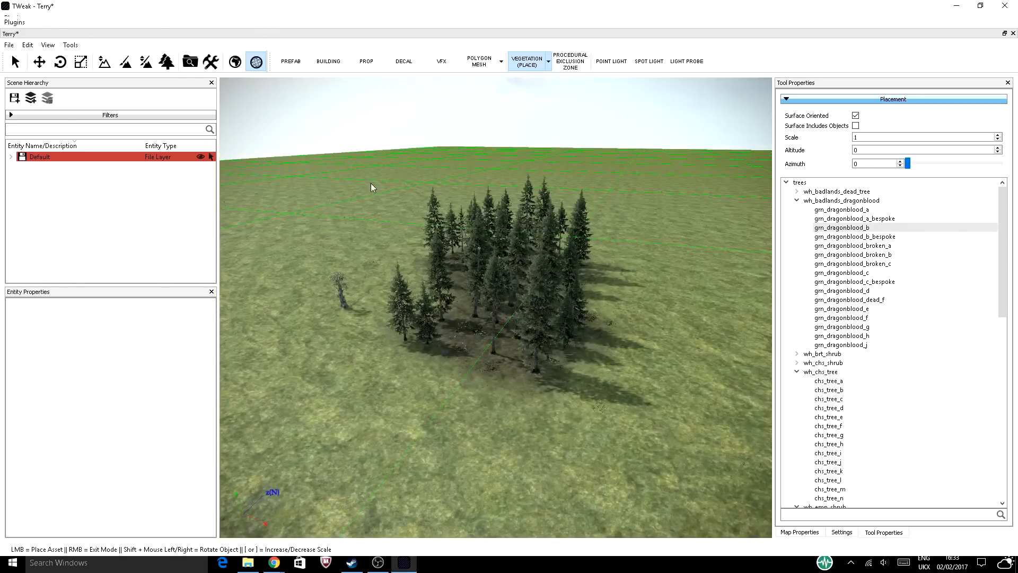
pyautogui.scroll(6, 457, 295)
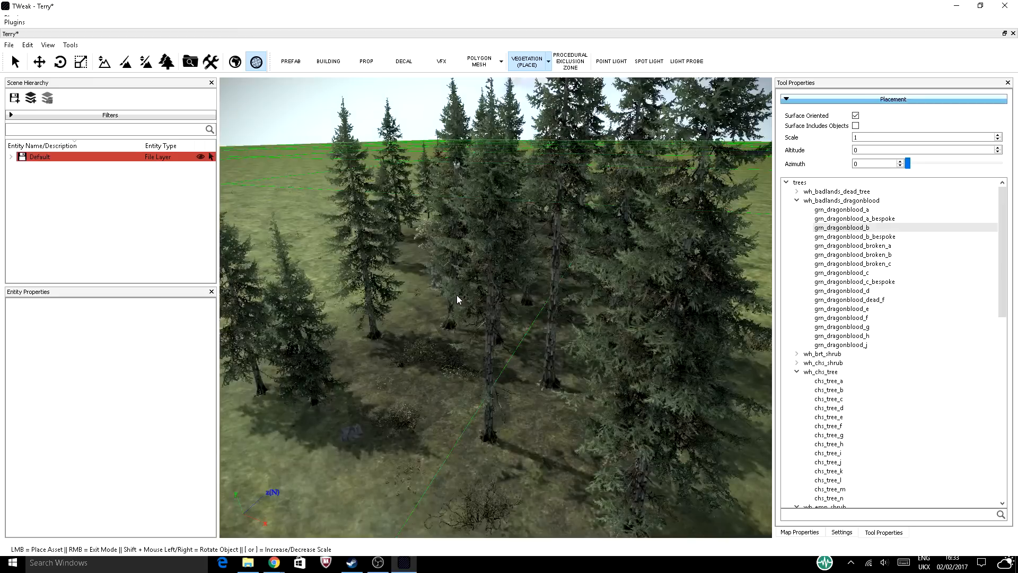
pyautogui.scroll(-6, 455, 301)
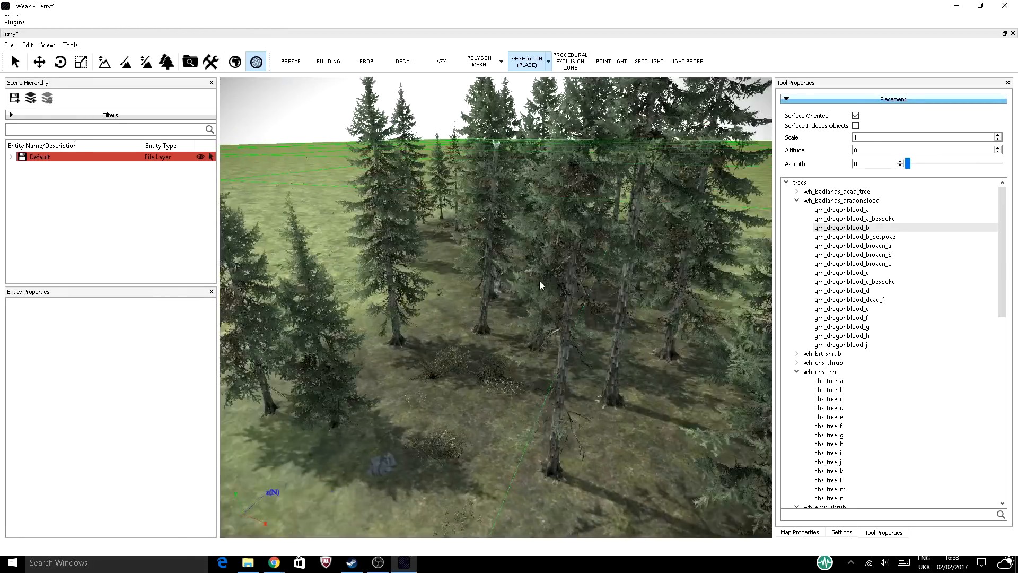
pyautogui.moveTo(539, 281); pyautogui.dragTo(720, 262, button='middle')
pyautogui.moveTo(583, 233); pyautogui.dragTo(418, 245, button='middle')
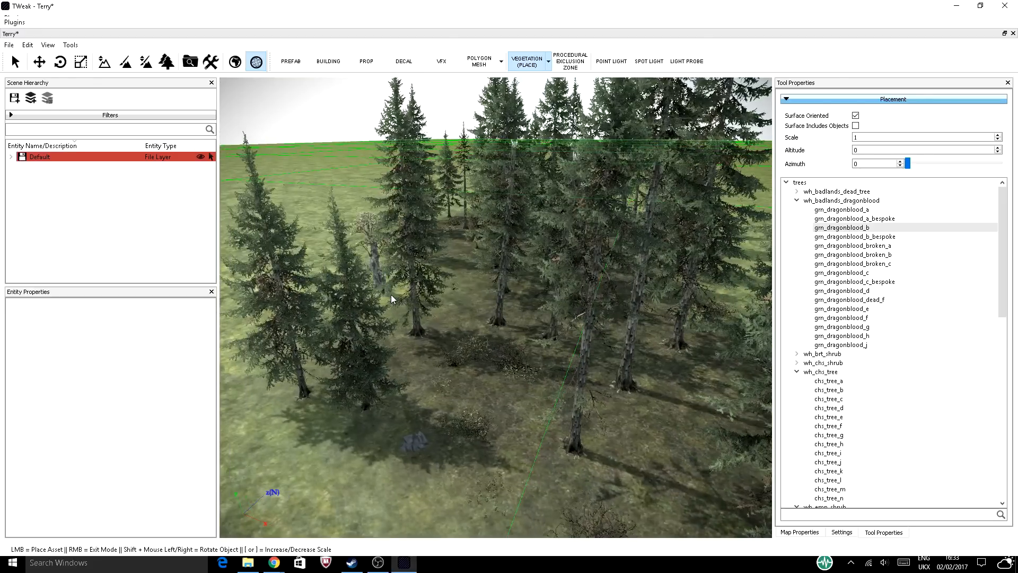
# Try placing a grn_dragonblood_b tree at the edge of the pine forest and undo the placement
pyautogui.click(453, 386)
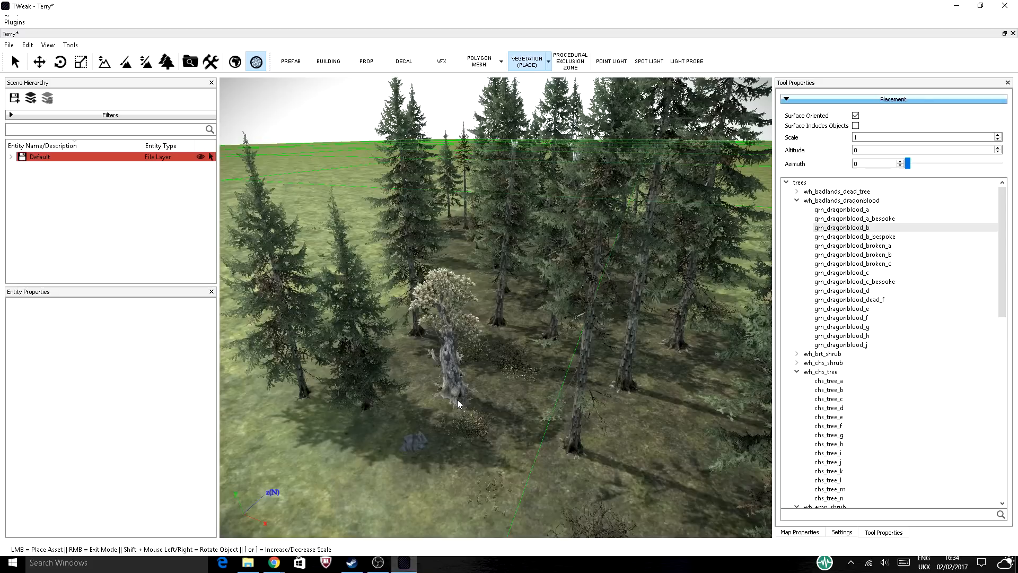
pyautogui.hotkey('ctrl', 'z')
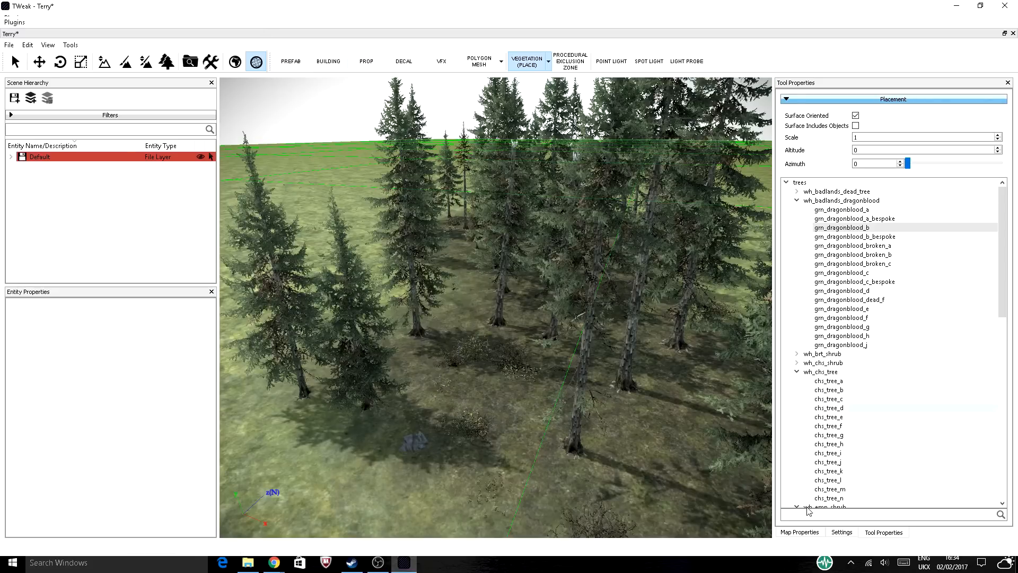
# Show the map properties with the vista and environment settings, and view the whole pine forest
pyautogui.click(798, 532)
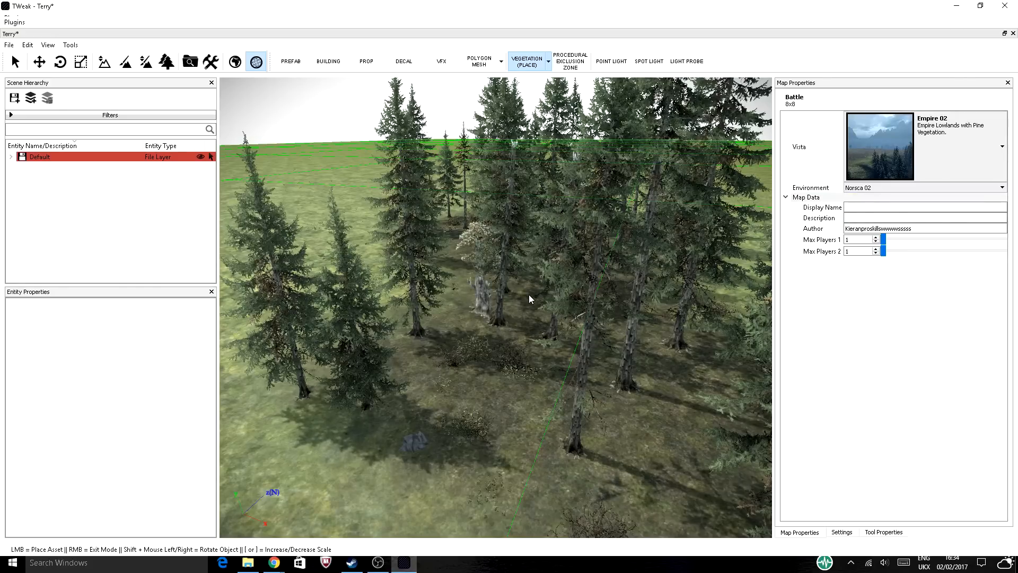
pyautogui.scroll(-3, 458, 294)
pyautogui.scroll(-3, 356, 287)
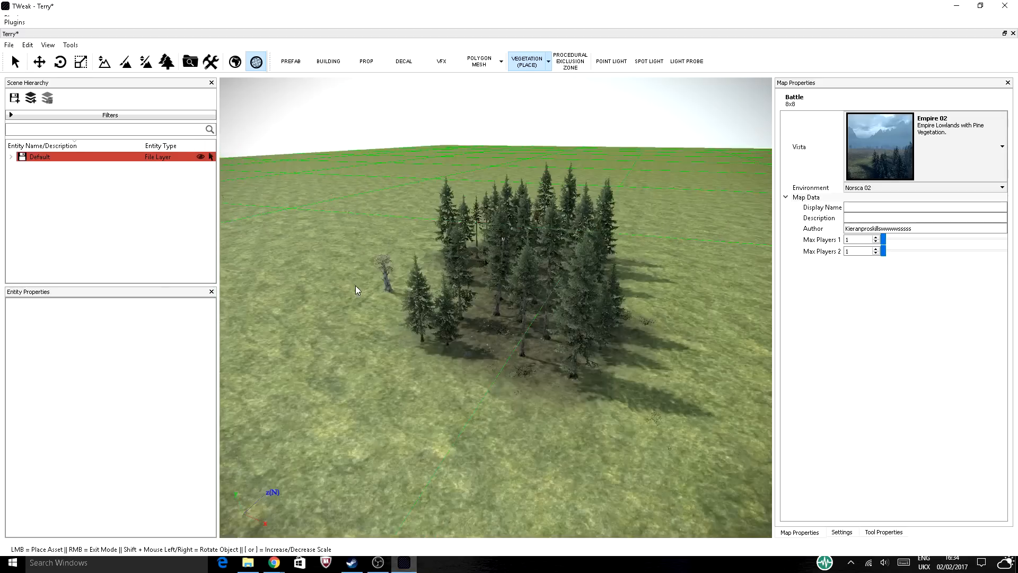
pyautogui.scroll(2, 378, 281)
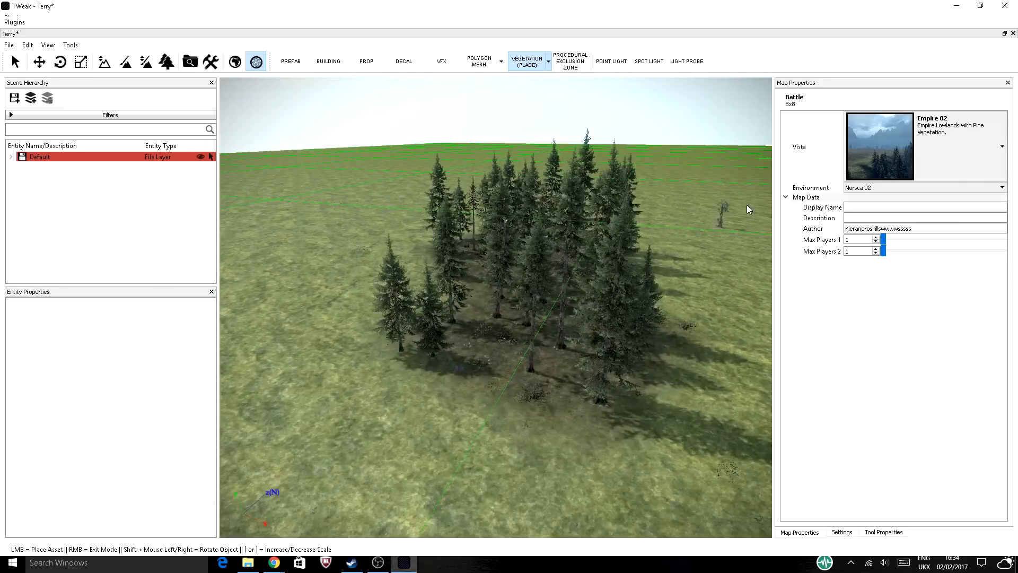
# Remove the surplus trailing letters from the author name and set the environment to Norsca 04
pyautogui.click(913, 229)
pyautogui.moveTo(918, 232); pyautogui.dragTo(882, 229)
pyautogui.press('BackSpace')
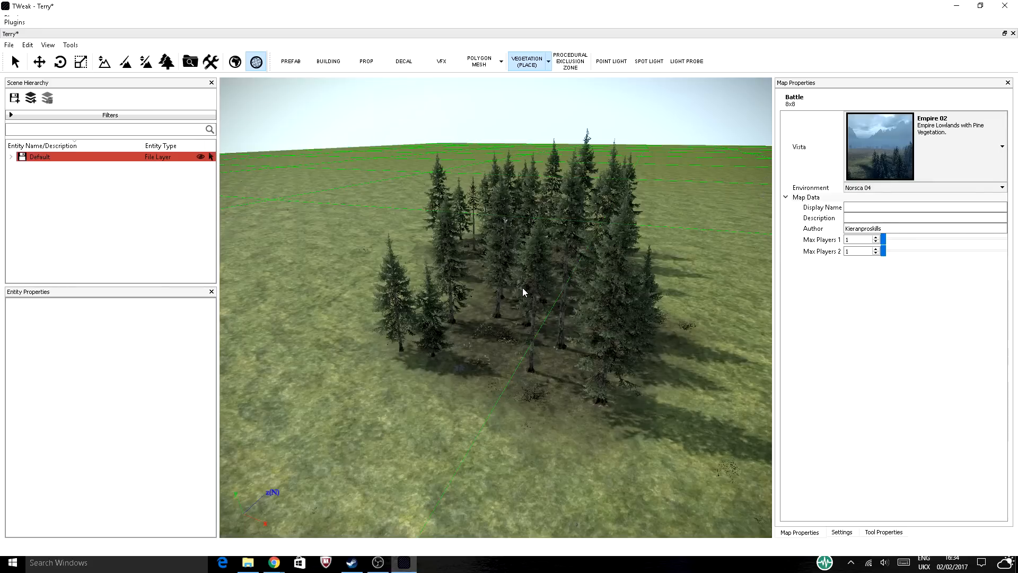
# Paint the grass01 texture over the forest floor in front of the pines
pyautogui.scroll(-4, 712, 278)
pyautogui.scroll(1, 671, 283)
pyautogui.scroll(4, 670, 282)
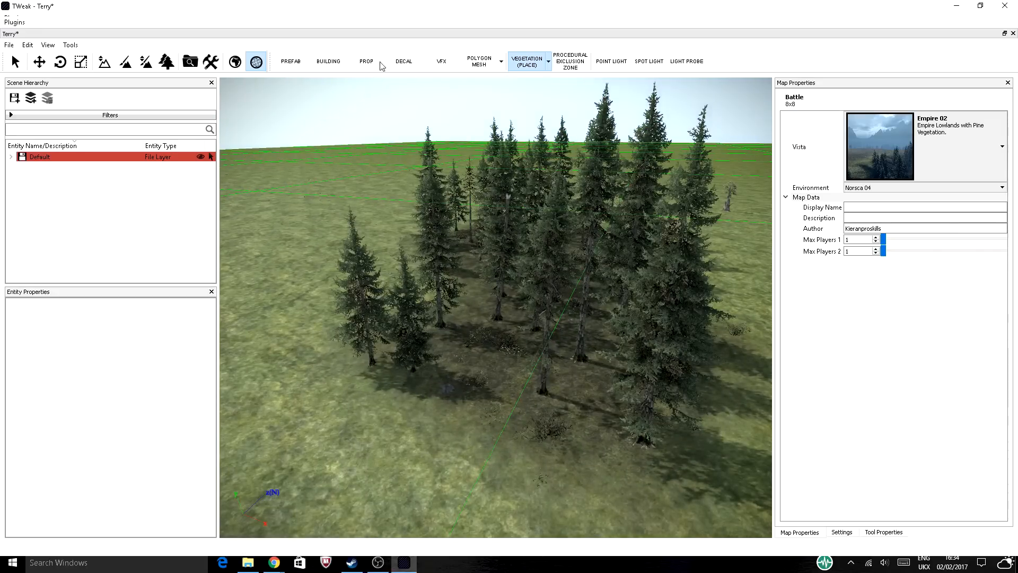
pyautogui.click(166, 62)
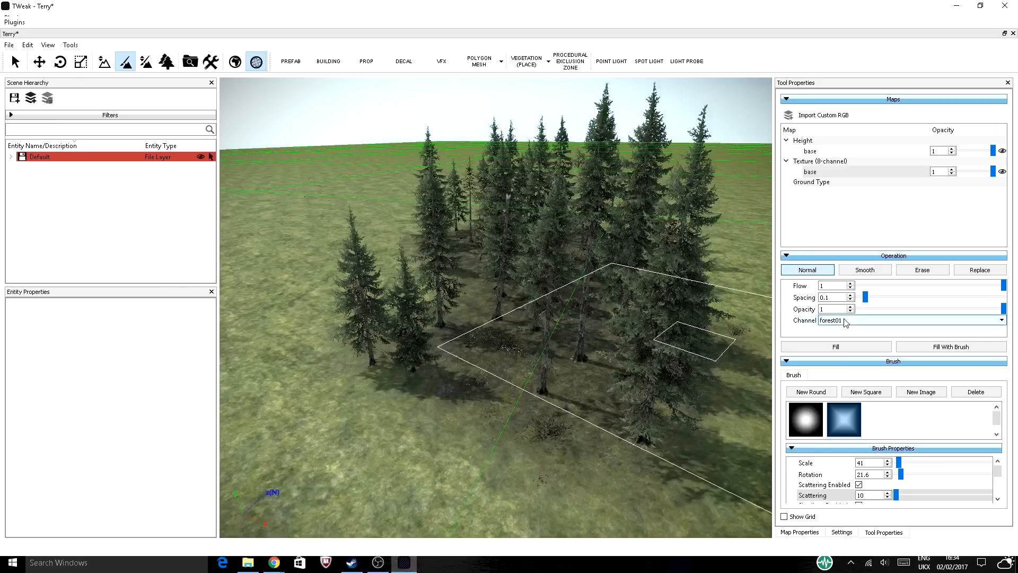
pyautogui.click(828, 342)
pyautogui.moveTo(276, 364)
pyautogui.mouseDown()
pyautogui.moveTo(410, 393)
pyautogui.moveTo(462, 379)
pyautogui.mouseUp()
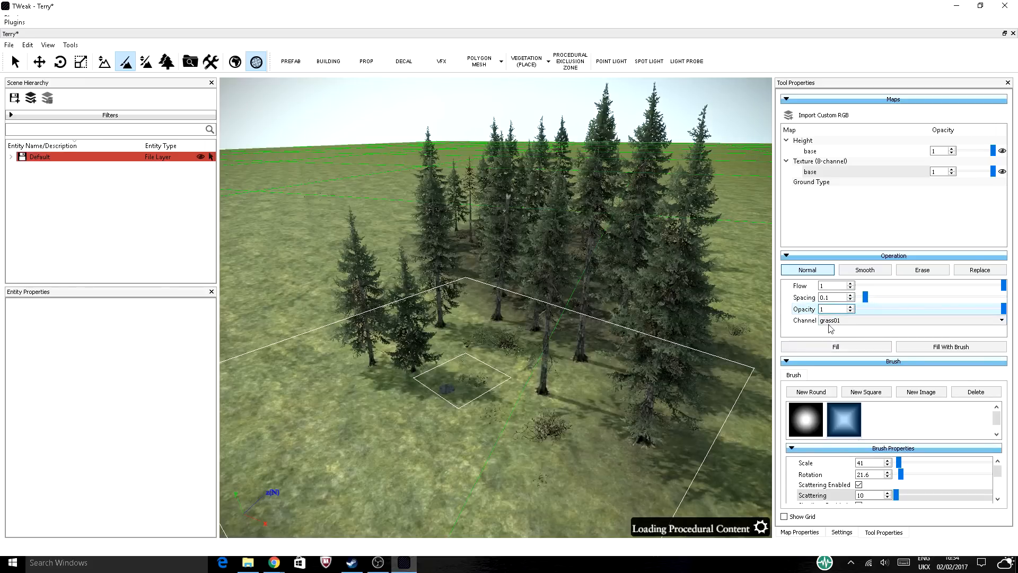
# Paint the ground around and between the pines with mud01, and cover it with mud02
pyautogui.click(829, 352)
pyautogui.moveTo(392, 354)
pyautogui.mouseDown()
pyautogui.moveTo(555, 366)
pyautogui.moveTo(562, 342)
pyautogui.moveTo(472, 329)
pyautogui.moveTo(443, 409)
pyautogui.moveTo(403, 435)
pyautogui.mouseUp()
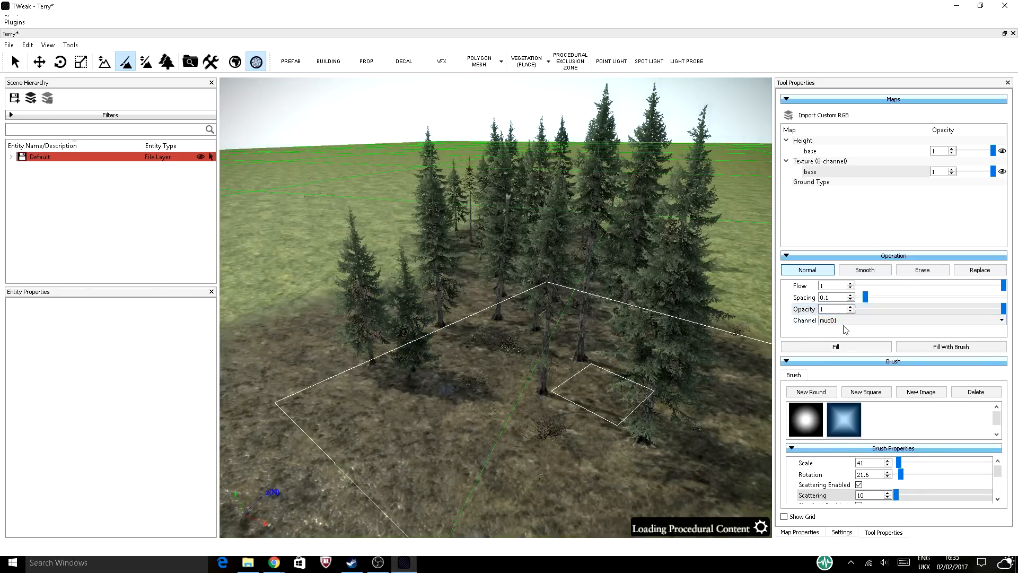
pyautogui.click(831, 360)
pyautogui.moveTo(544, 324)
pyautogui.mouseDown()
pyautogui.moveTo(543, 354)
pyautogui.moveTo(578, 371)
pyautogui.moveTo(537, 310)
pyautogui.moveTo(409, 360)
pyautogui.moveTo(329, 413)
pyautogui.moveTo(300, 289)
pyautogui.moveTo(484, 377)
pyautogui.mouseUp()
pyautogui.scroll(4, 485, 378)
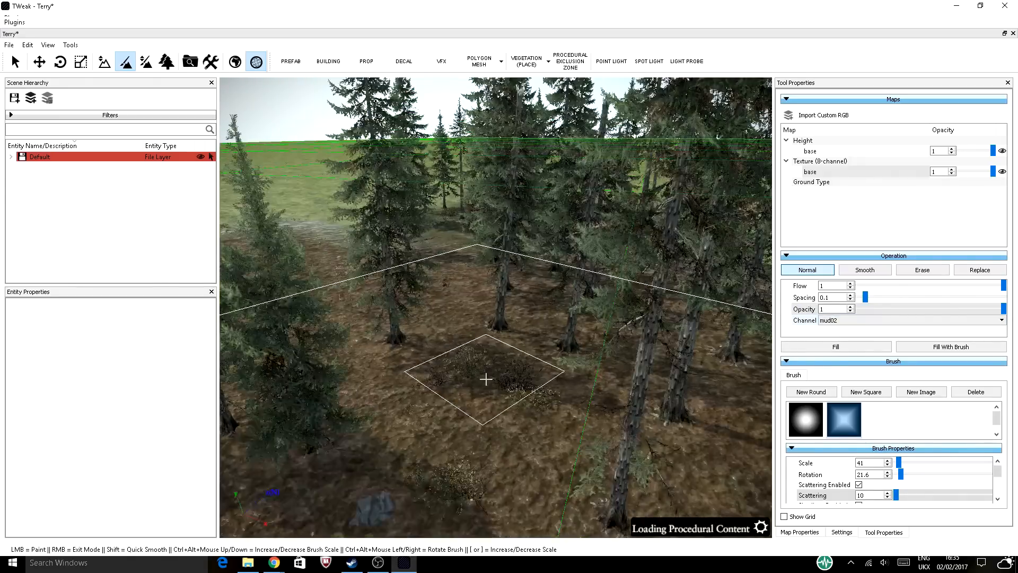
# Paint scree01 over the far side of the forest floor and scree02 across the muddy foreground
pyautogui.scroll(-1, 487, 381)
pyautogui.scroll(-5, 486, 382)
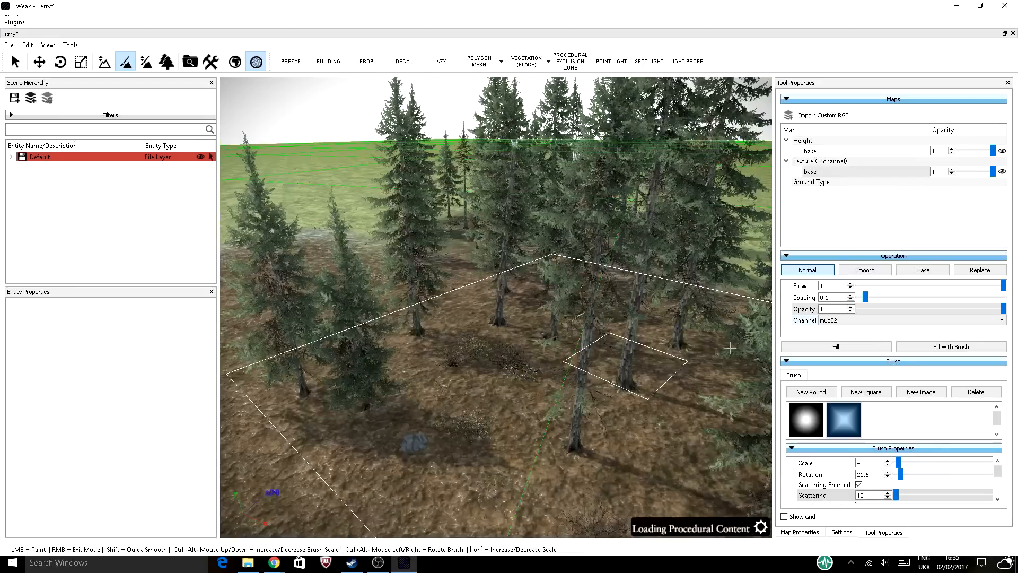
pyautogui.click(839, 366)
pyautogui.moveTo(682, 339)
pyautogui.mouseDown()
pyautogui.moveTo(563, 235)
pyautogui.moveTo(546, 255)
pyautogui.moveTo(525, 352)
pyautogui.mouseUp()
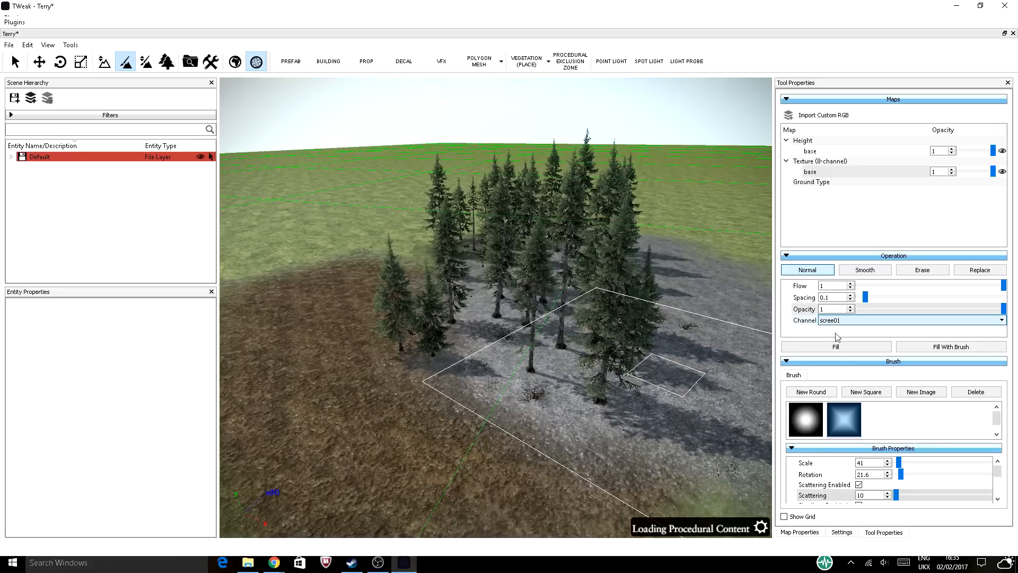
pyautogui.click(836, 373)
pyautogui.moveTo(329, 341)
pyautogui.mouseDown()
pyautogui.moveTo(397, 376)
pyautogui.moveTo(571, 328)
pyautogui.mouseUp()
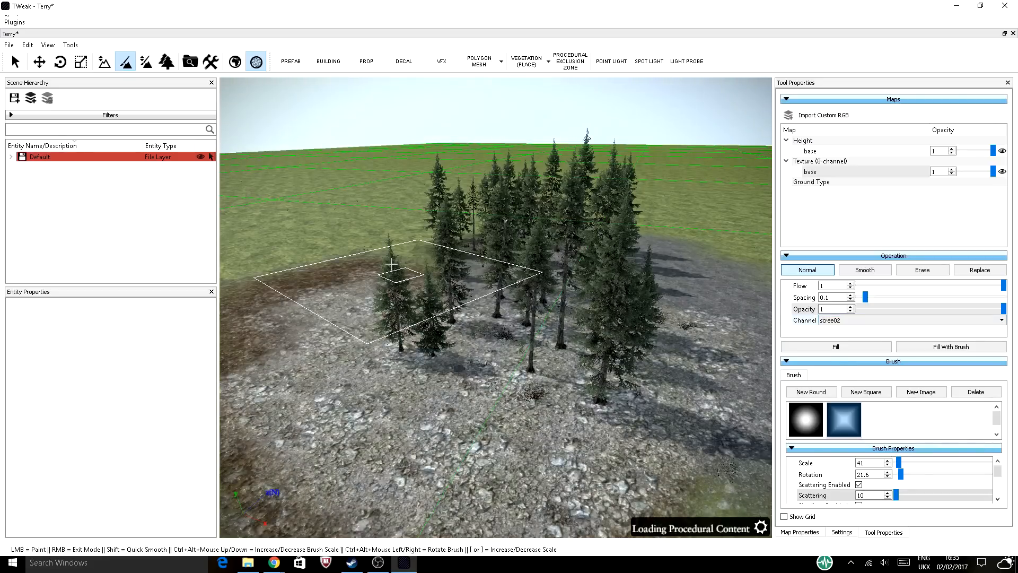
# Place the building emp_outfield_struc_wall_01_arched on the grass behind the pine forest
pyautogui.click(329, 61)
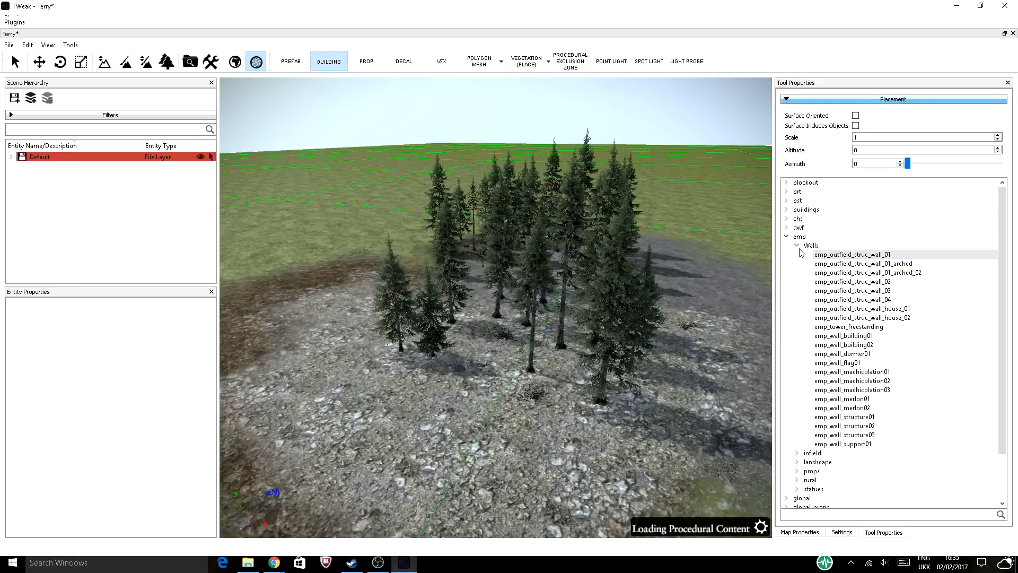
pyautogui.click(838, 264)
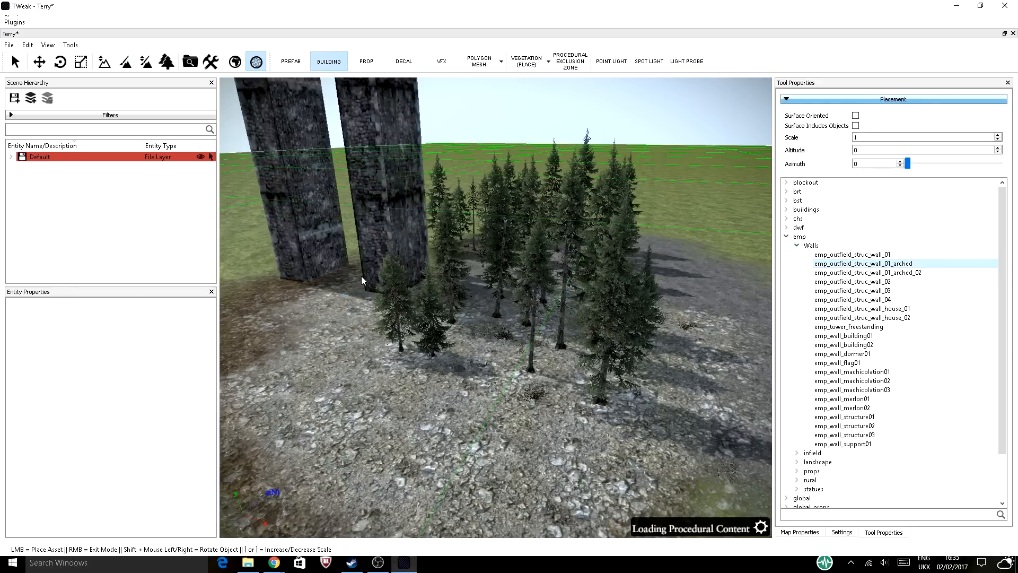
pyautogui.scroll(-3, 417, 247)
pyautogui.scroll(2, 417, 247)
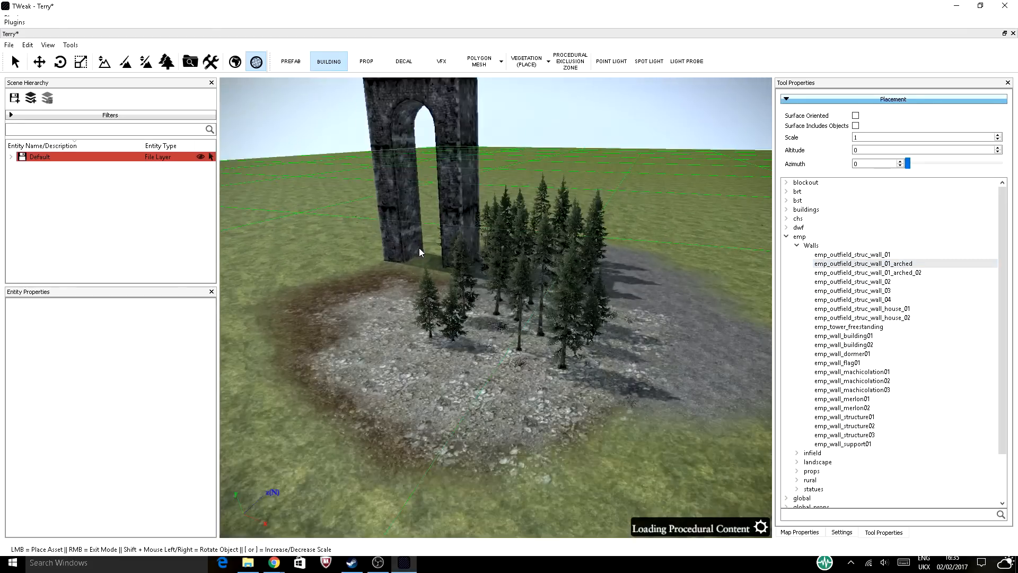
pyautogui.click(396, 249)
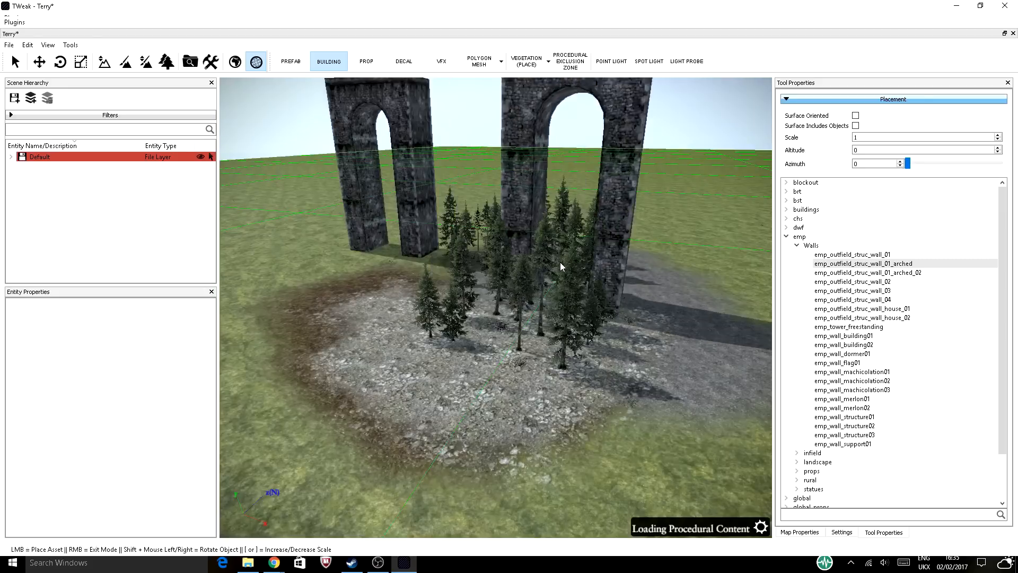
# Browse the emp props and preview emp_flag02 and emp_awnings01 beside the forest
pyautogui.click(797, 472)
pyautogui.scroll(-4, 817, 475)
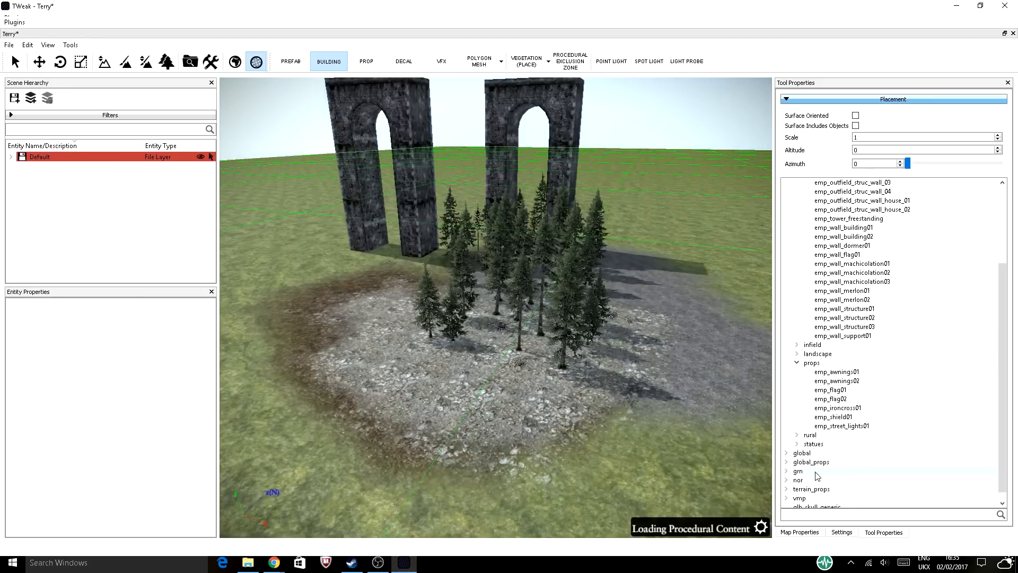
pyautogui.click(831, 391)
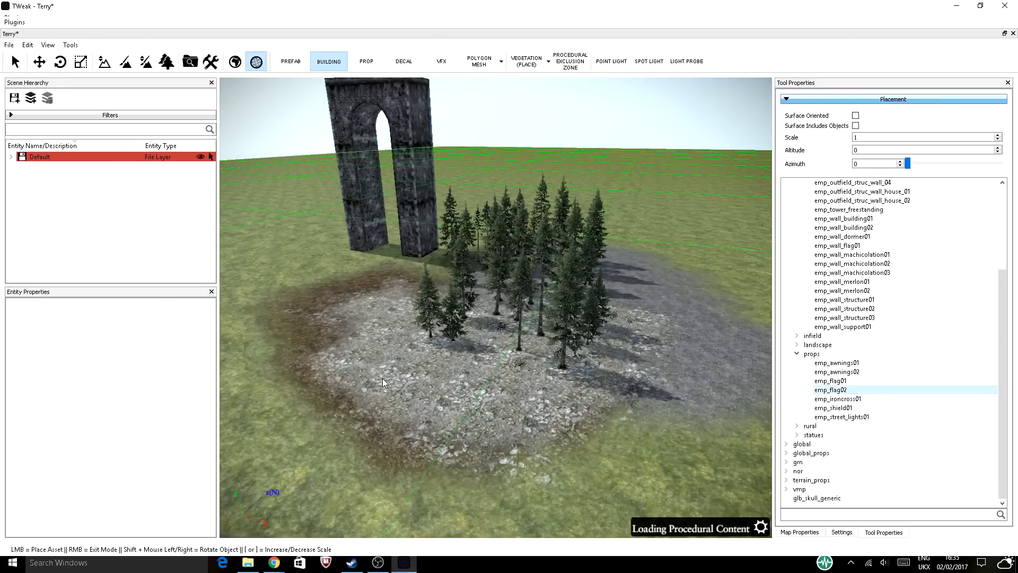
pyautogui.scroll(3, 384, 376)
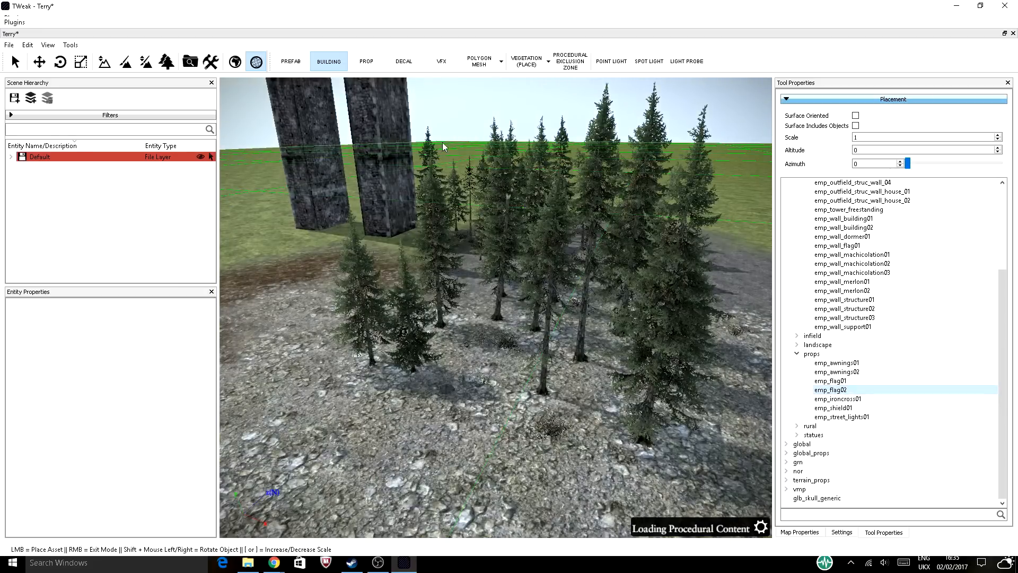
pyautogui.click(837, 364)
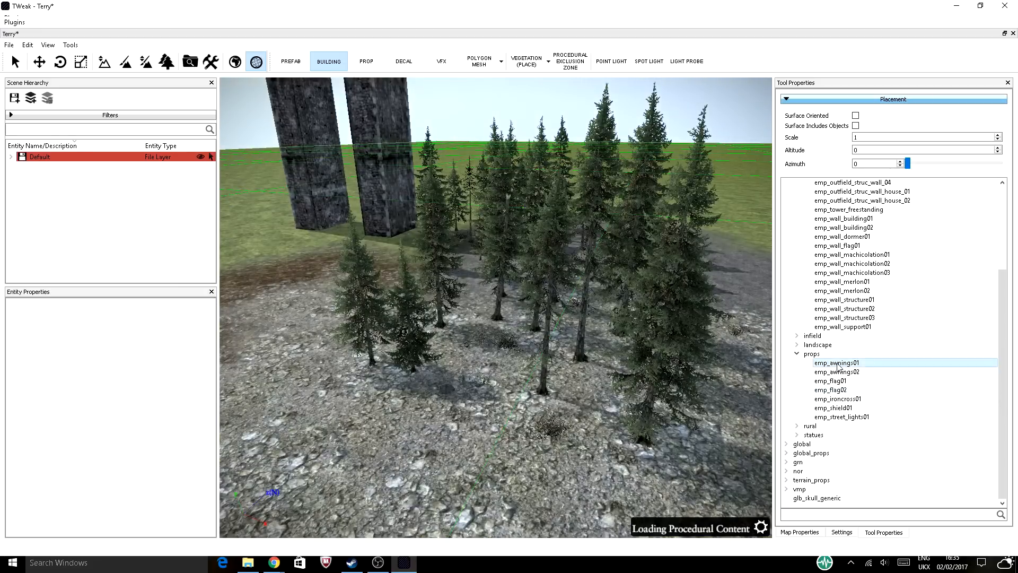
# Choose glb_mining_anvil from the global mining buildings and examine its preview from close up on the stony ground
pyautogui.click(787, 444)
pyautogui.click(797, 471)
pyautogui.scroll(-5, 827, 477)
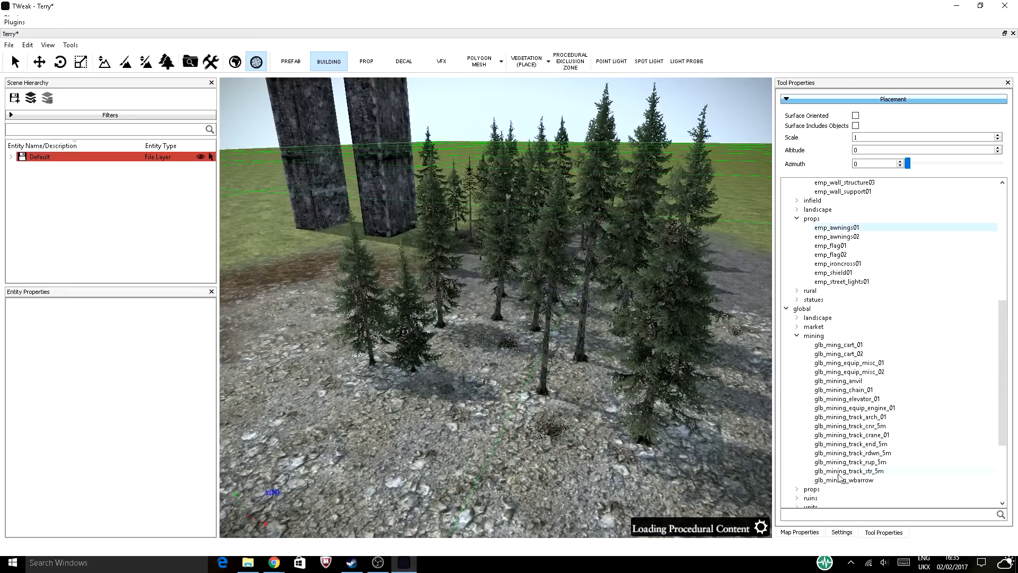
pyautogui.click(839, 381)
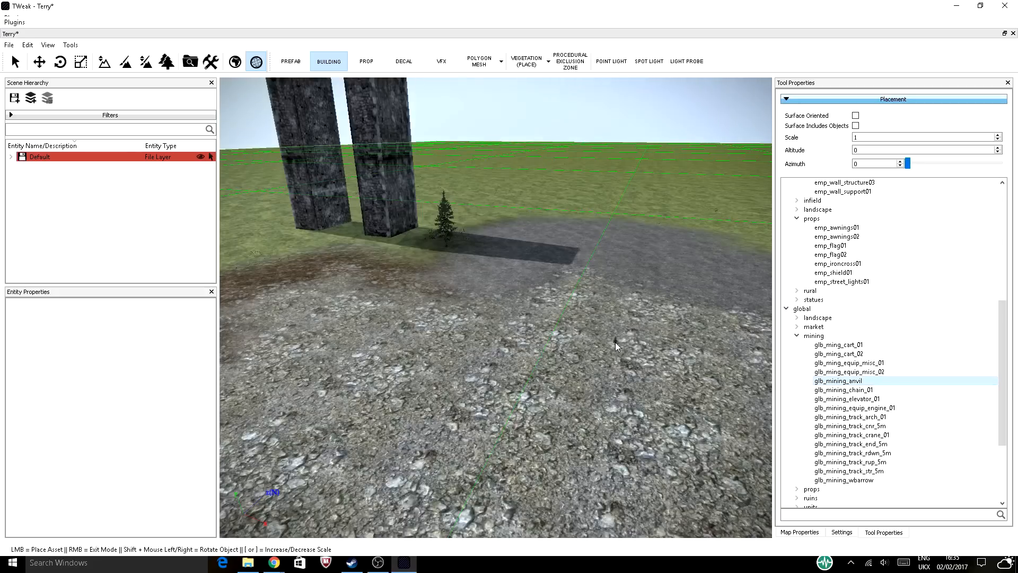
pyautogui.scroll(-5, 614, 344)
pyautogui.scroll(6, 456, 292)
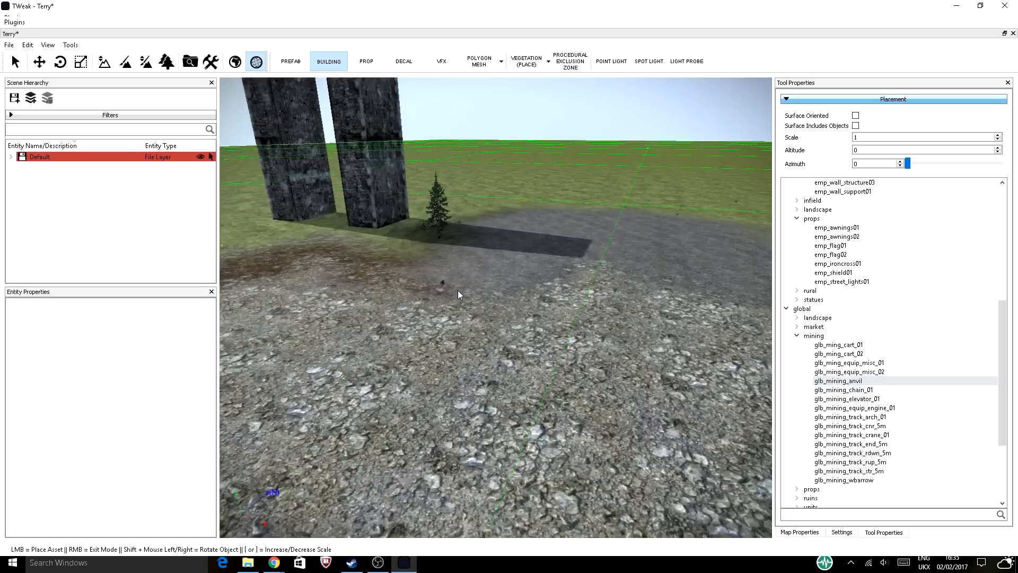
pyautogui.scroll(3, 454, 248)
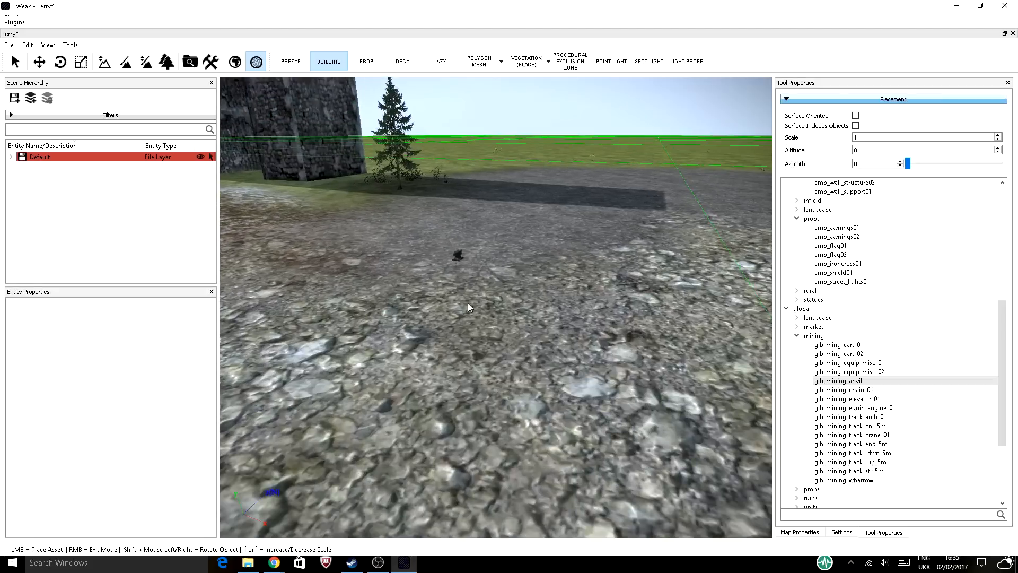
pyautogui.scroll(4, 468, 329)
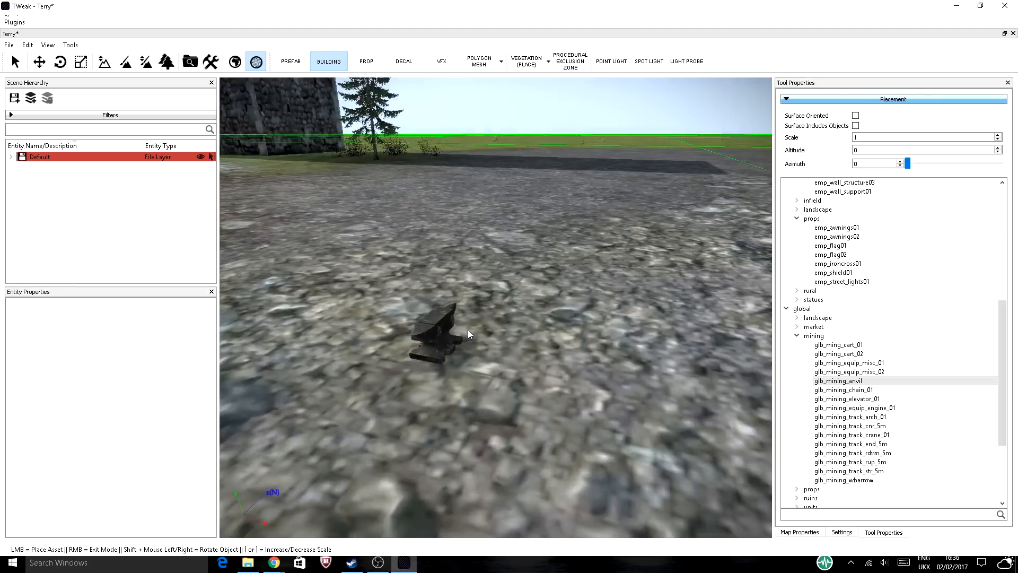
pyautogui.scroll(2, 463, 348)
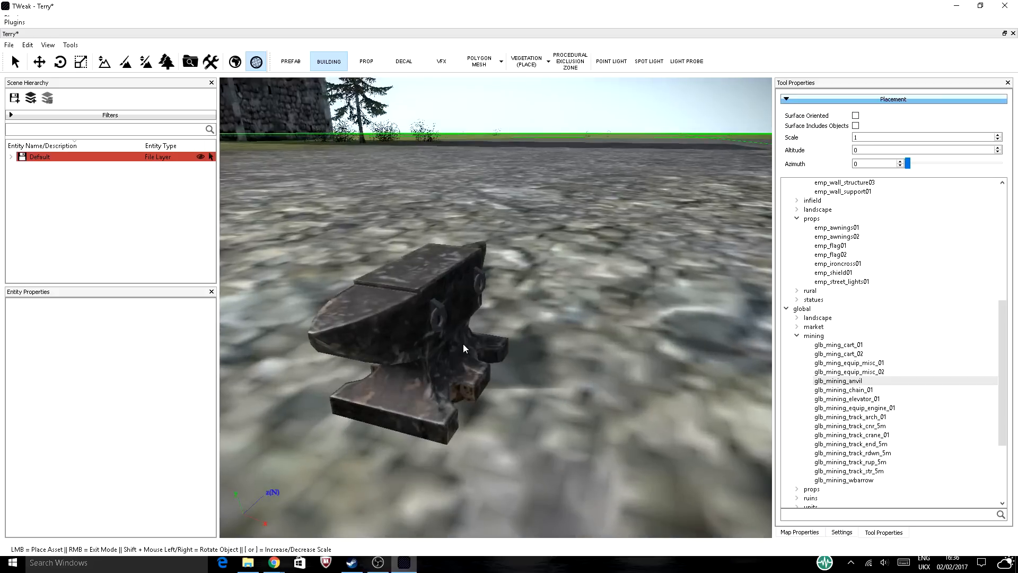
pyautogui.scroll(-8, 463, 344)
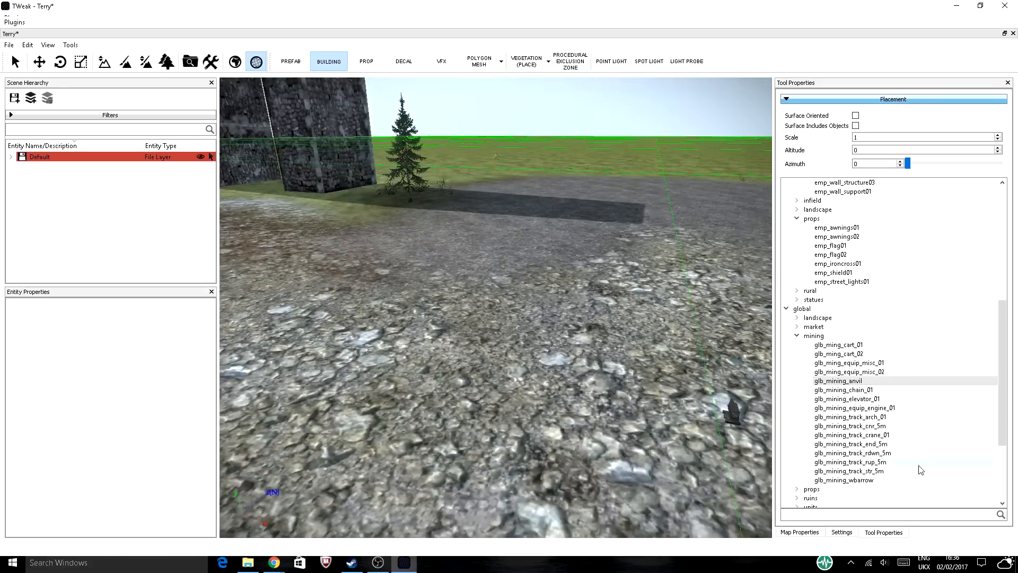
# Preview the glb_mining_track_end_5m piece over the stony ground and browse the rest of the building catalogue
pyautogui.click(857, 445)
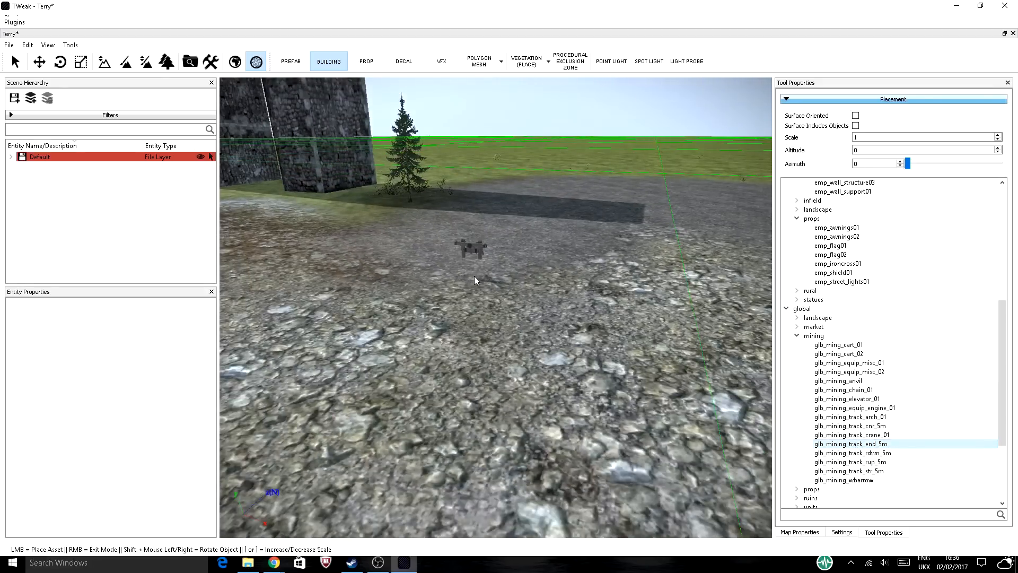
pyautogui.scroll(-5, 474, 276)
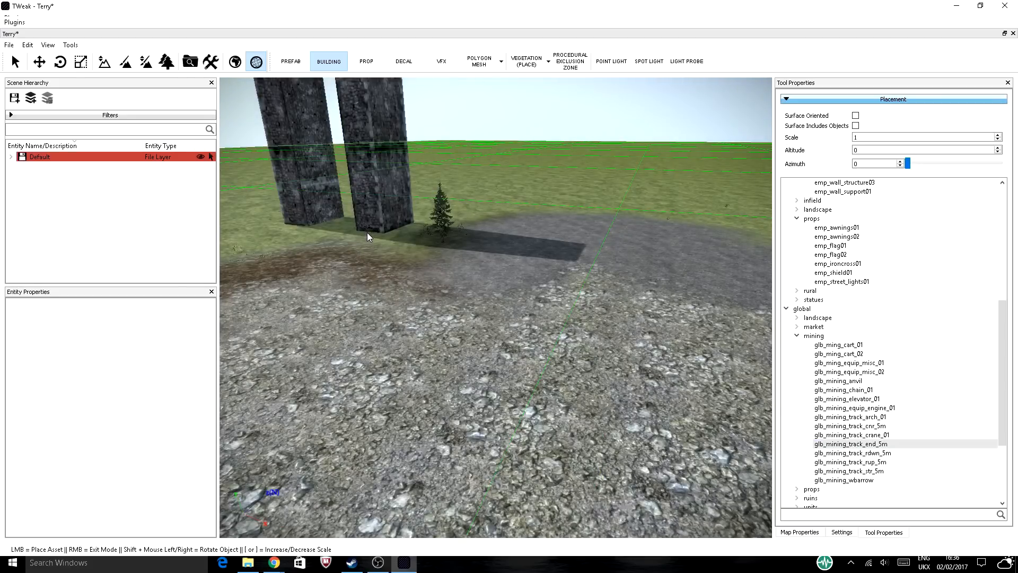
pyautogui.scroll(-4, 384, 268)
pyautogui.scroll(-4, 876, 418)
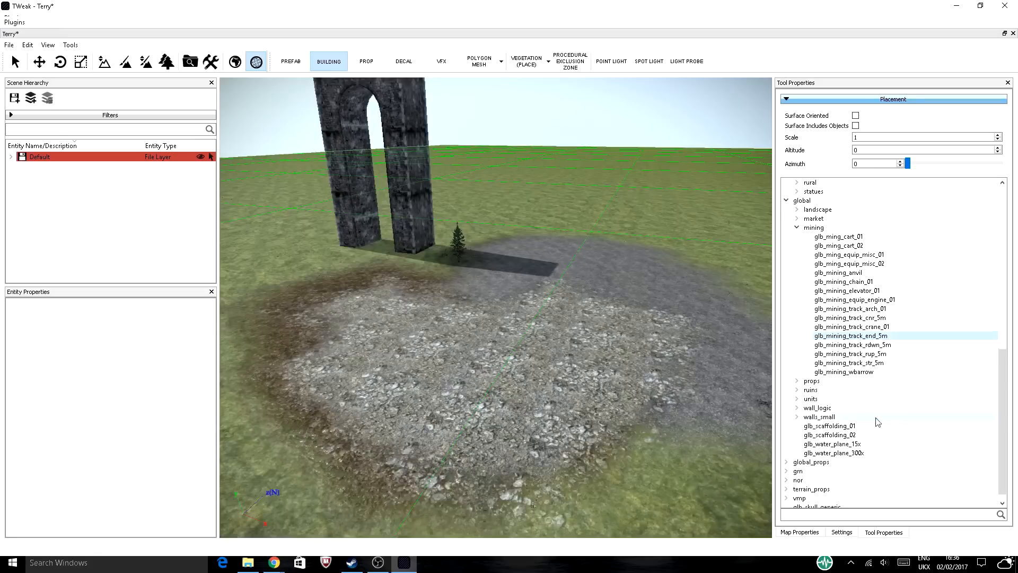
pyautogui.scroll(3, 960, 302)
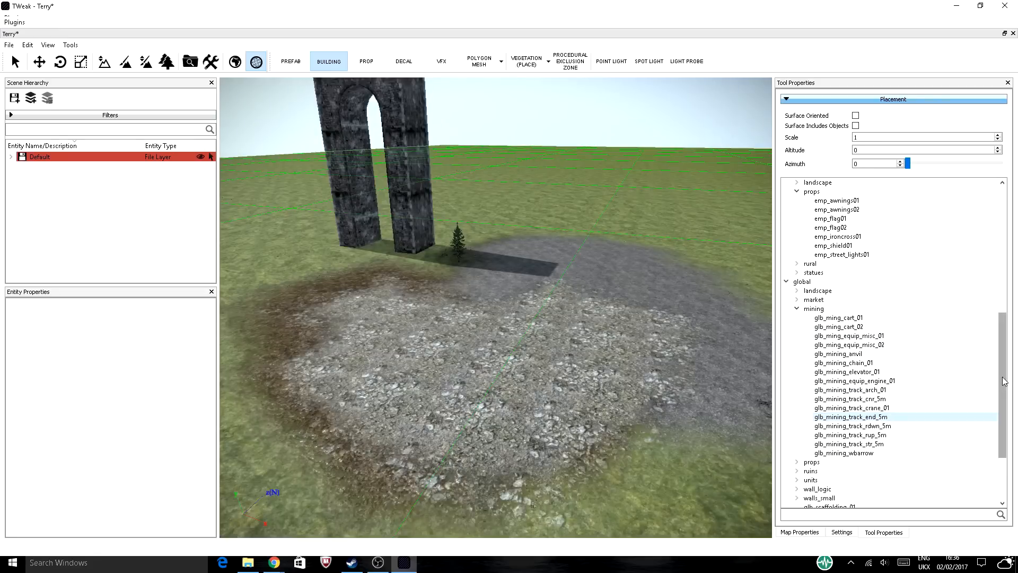
pyautogui.scroll(10, 1004, 381)
# Examine the placed stone arch and painted ground from a distance and from closer in
pyautogui.scroll(-3, 365, 308)
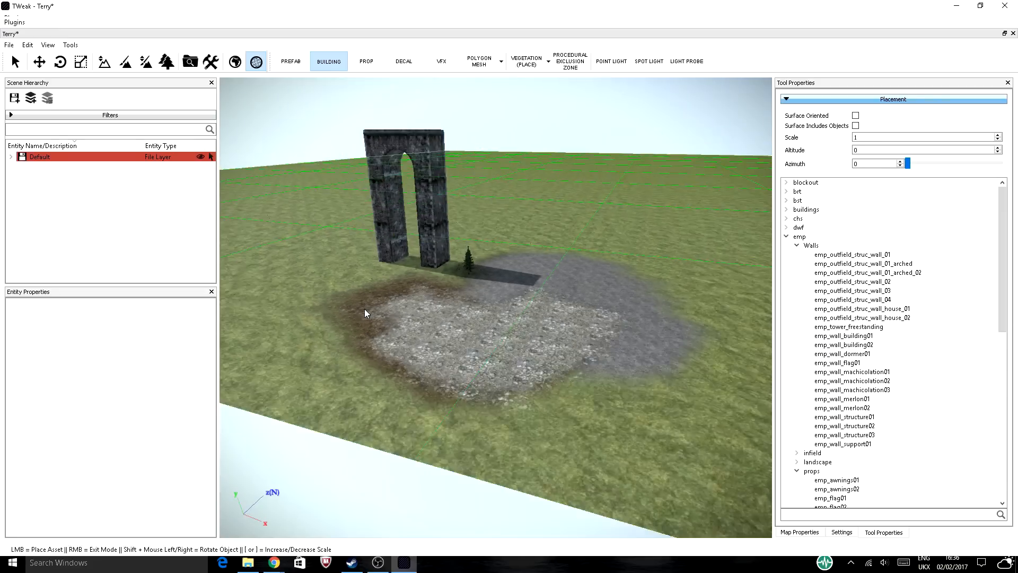
pyautogui.scroll(-2, 364, 308)
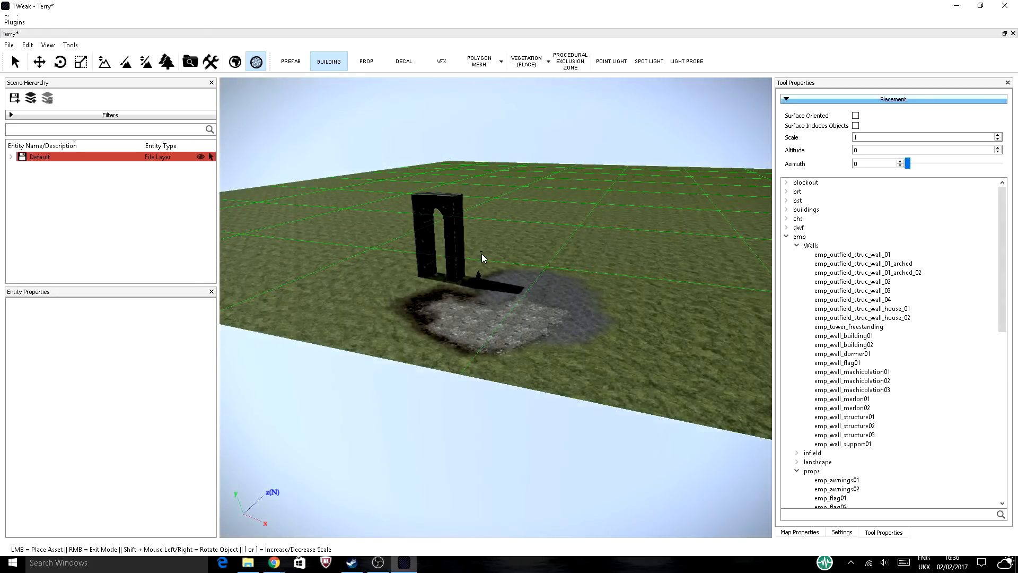
pyautogui.scroll(5, 493, 298)
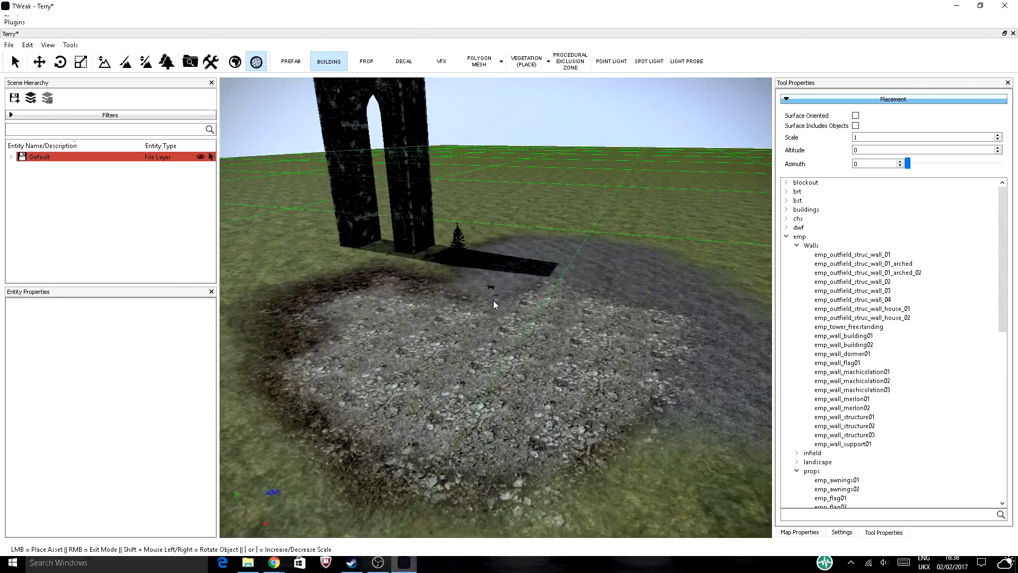
pyautogui.scroll(-5, 493, 304)
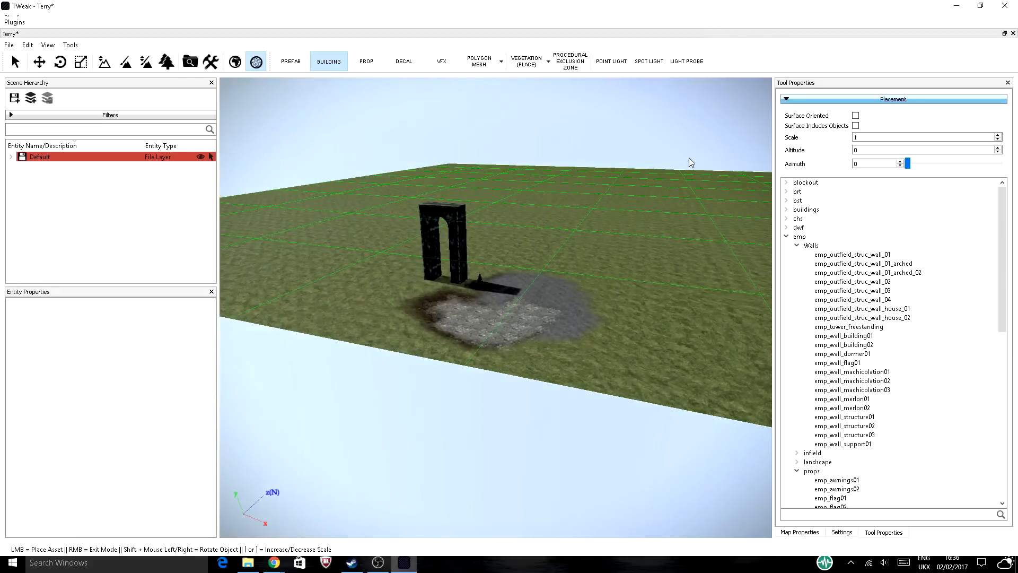
pyautogui.scroll(5, 494, 211)
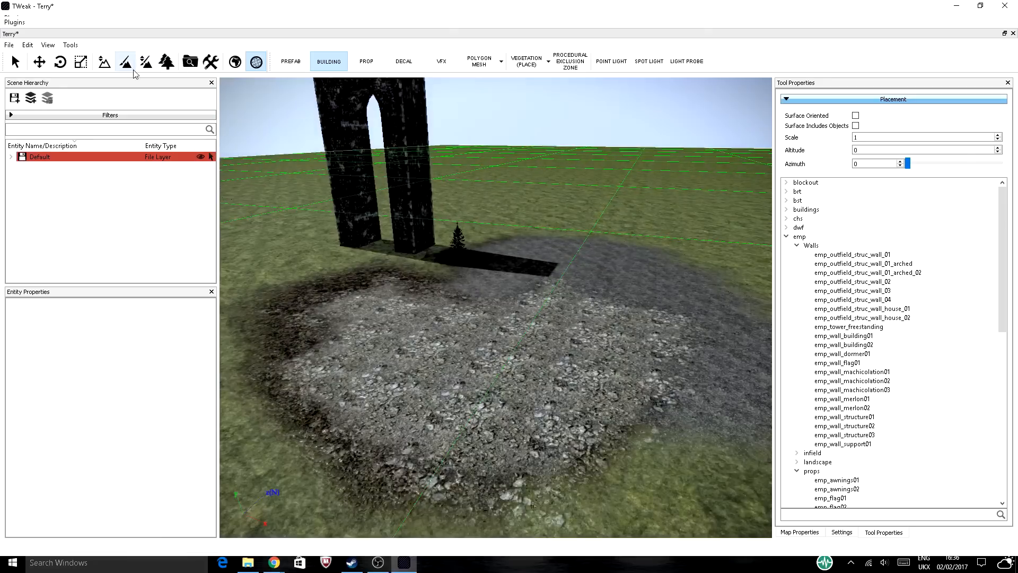
# Raise a hill on the painted ground with the Add height operation at height 25, using the soft round and square brushes
pyautogui.click(104, 61)
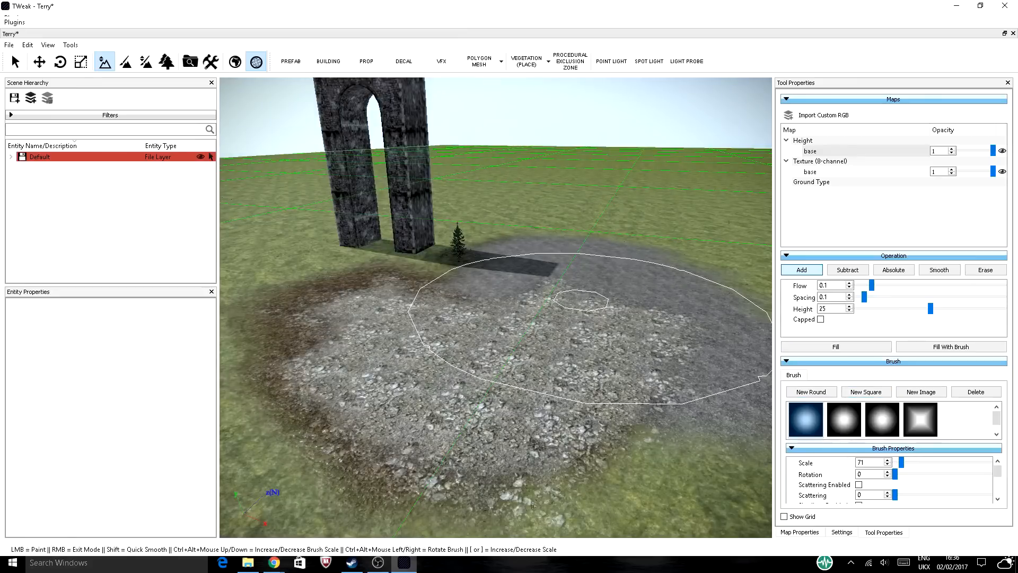
pyautogui.moveTo(586, 259)
pyautogui.mouseDown()
pyautogui.moveTo(640, 329)
pyautogui.moveTo(417, 338)
pyautogui.moveTo(547, 285)
pyautogui.moveTo(614, 291)
pyautogui.moveTo(700, 339)
pyautogui.mouseUp()
pyautogui.click(920, 420)
pyautogui.click(530, 260)
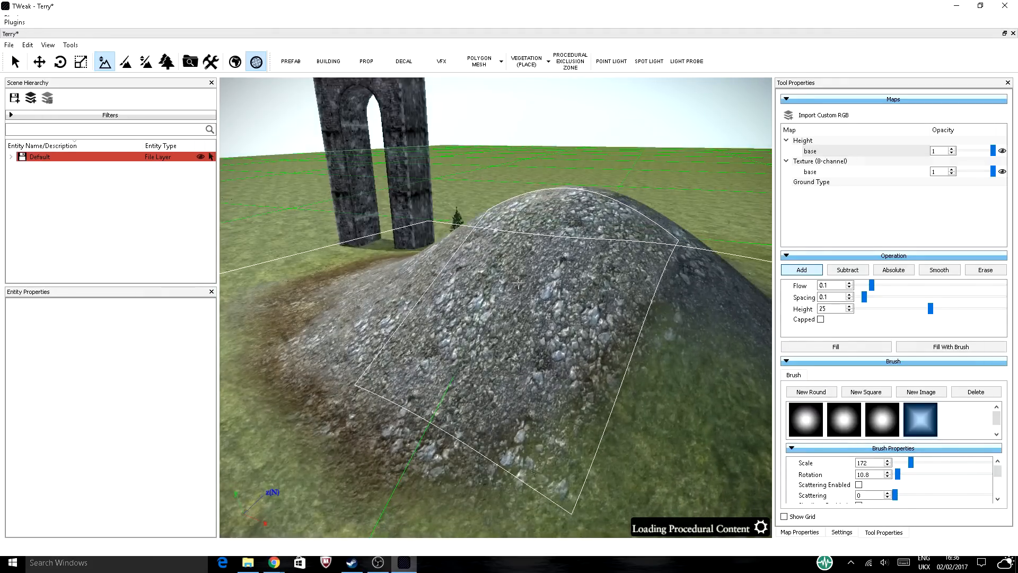
# Extend the hill into the surrounding ground with the square Add brush, setting its rotation to 122.4 and reducing its scale to 50
pyautogui.scroll(-5, 593, 294)
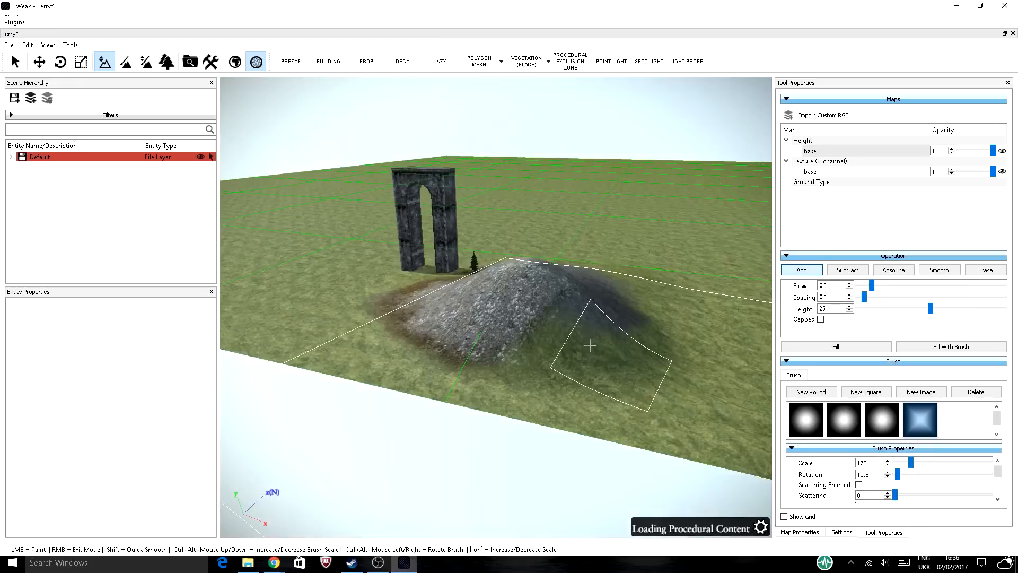
pyautogui.moveTo(611, 337); pyautogui.dragTo(457, 284)
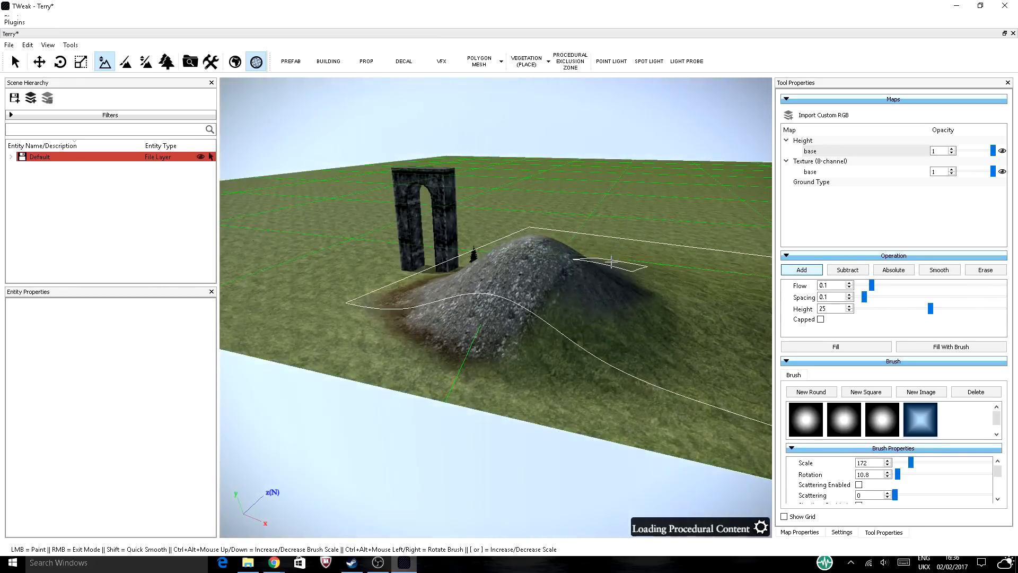
pyautogui.moveTo(911, 462)
pyautogui.mouseDown()
pyautogui.moveTo(894, 462)
pyautogui.moveTo(899, 475)
pyautogui.moveTo(927, 474)
pyautogui.mouseUp()
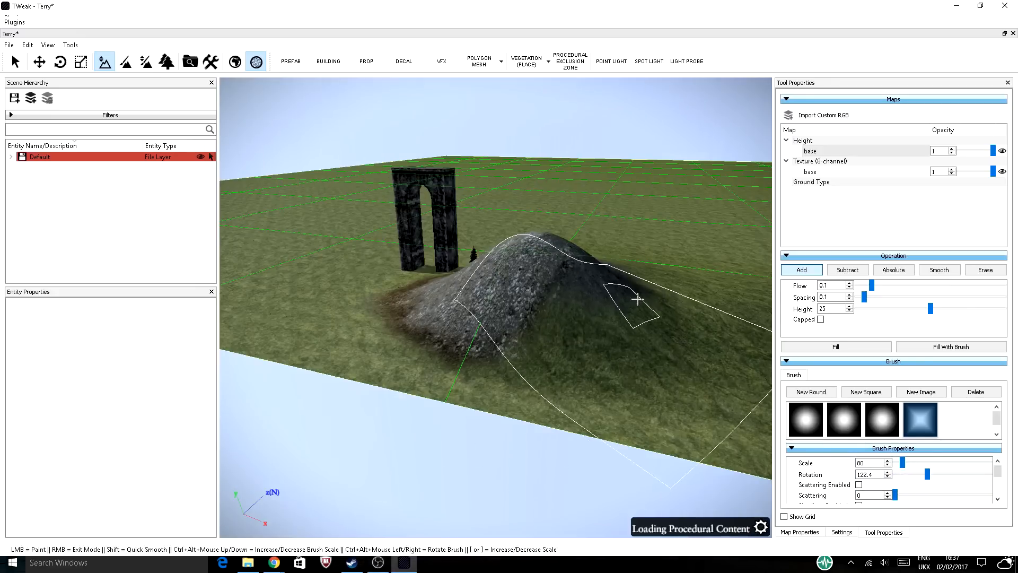
pyautogui.moveTo(902, 462)
pyautogui.mouseDown()
pyautogui.moveTo(893, 462)
pyautogui.moveTo(900, 466)
pyautogui.mouseUp()
pyautogui.click(887, 460)
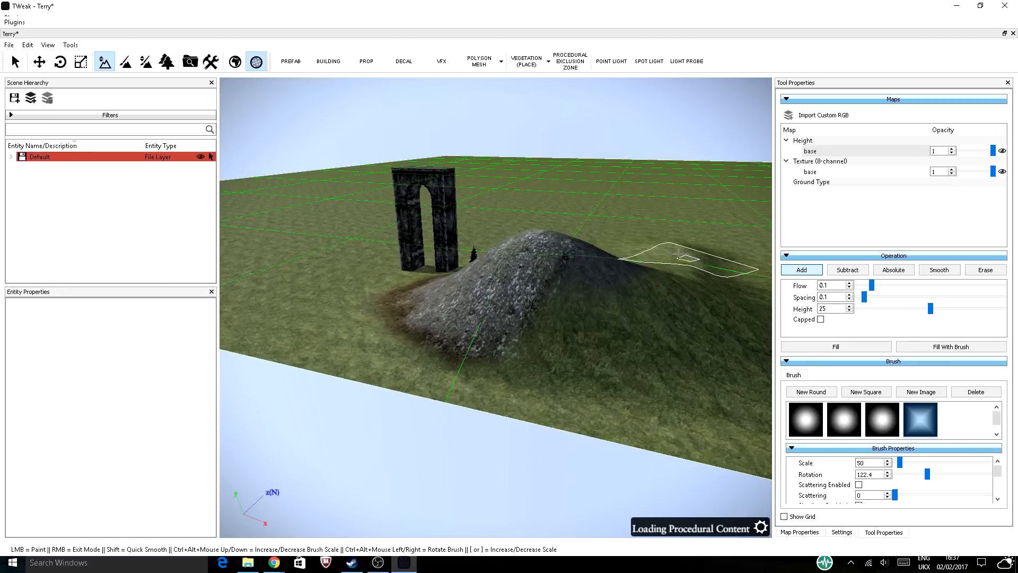
pyautogui.moveTo(677, 256); pyautogui.dragTo(677, 263)
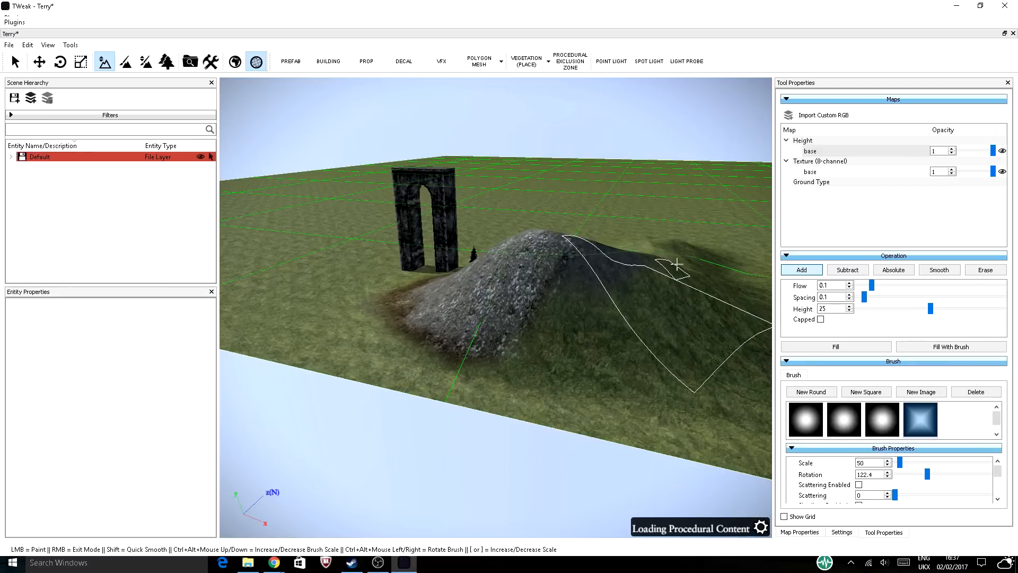
# Set the square brush's scale to 20 and add finer height detail to the hill
pyautogui.click(887, 464)
pyautogui.click(888, 465)
pyautogui.click(888, 465)
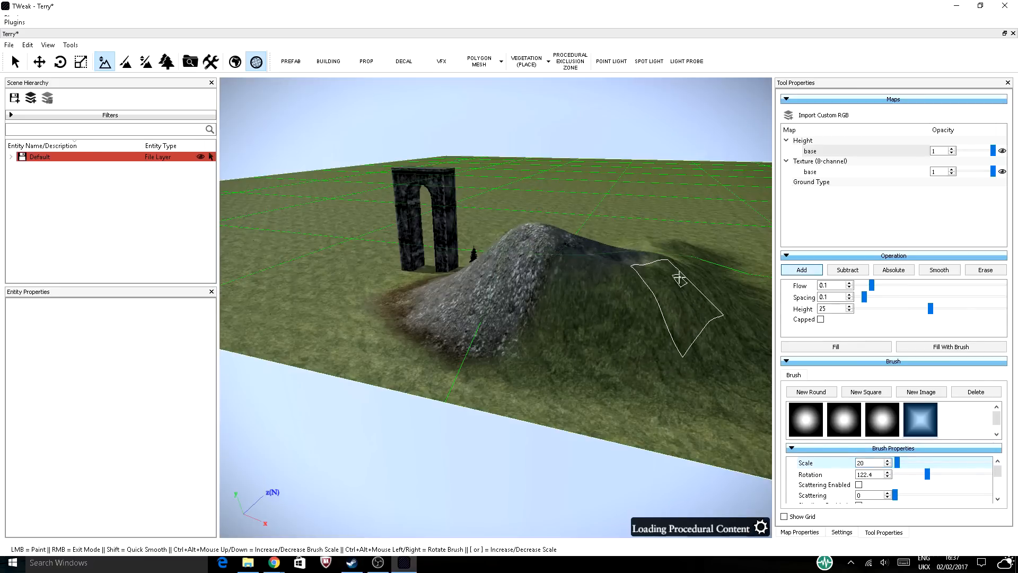
# Switch the terrain to the coloured height-band display and examine the hill's contours from closer in
pyautogui.press('h')
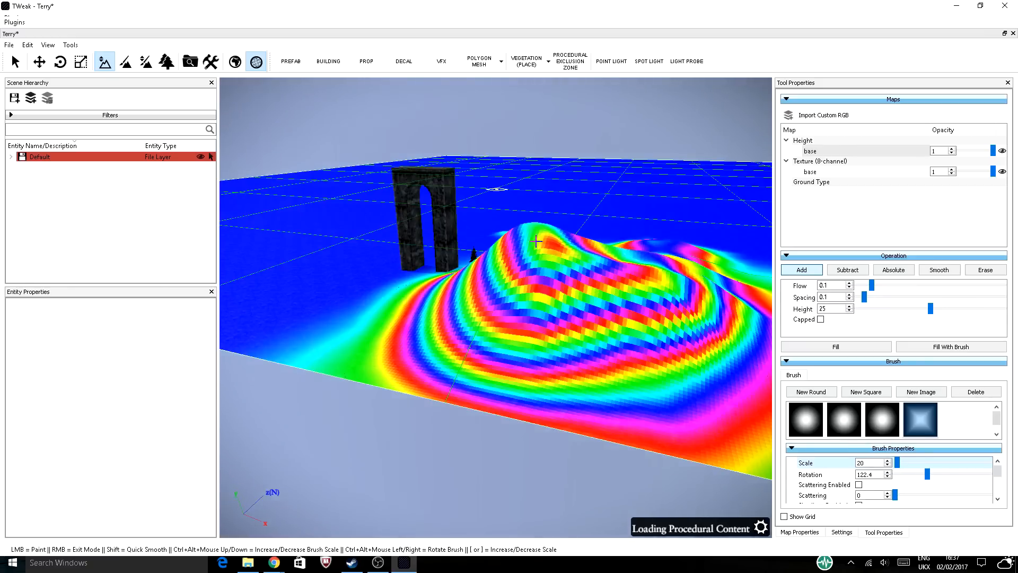
pyautogui.moveTo(439, 302); pyautogui.dragTo(392, 345, button='middle')
pyautogui.press('w')
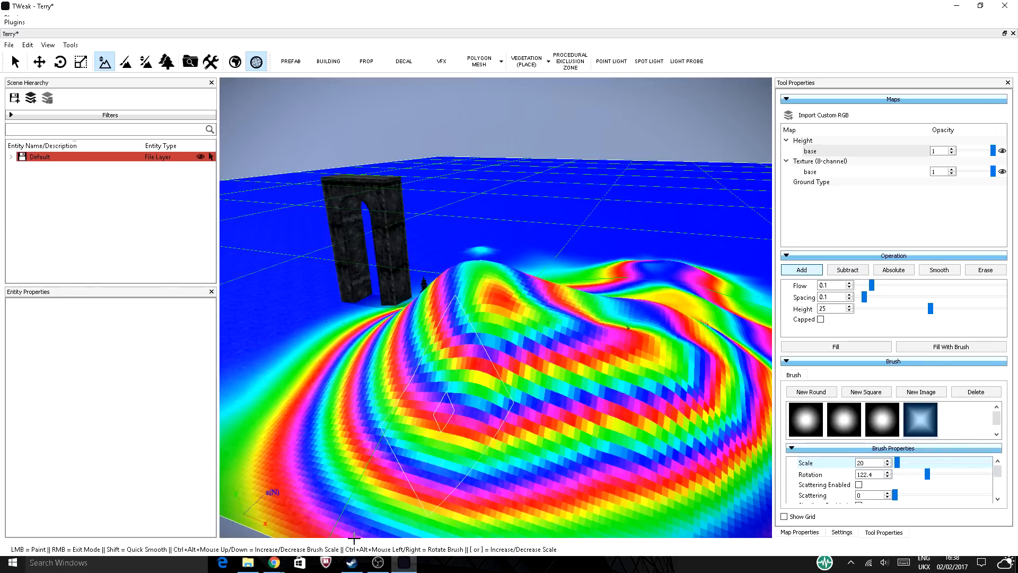
pyautogui.click(406, 563)
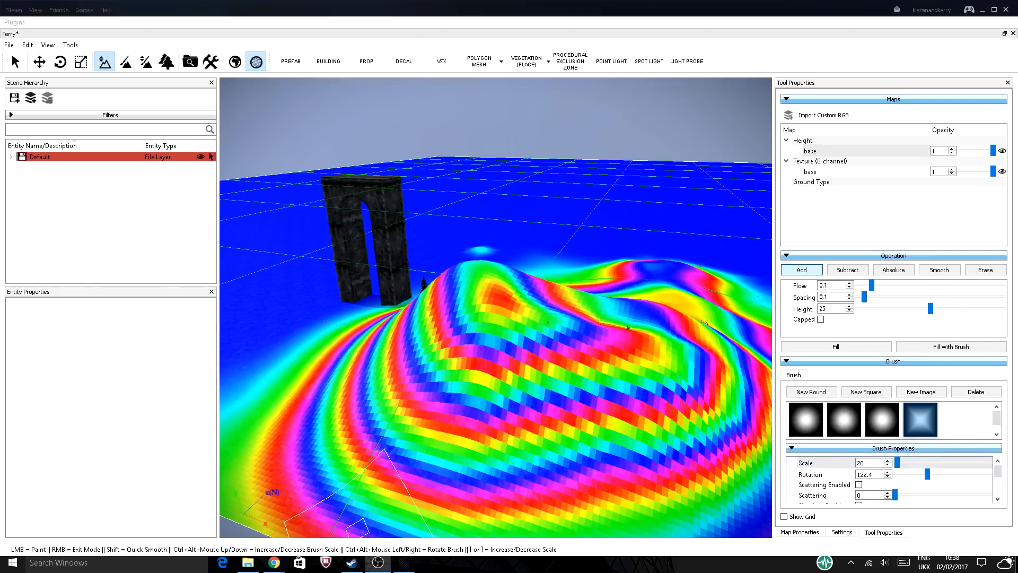